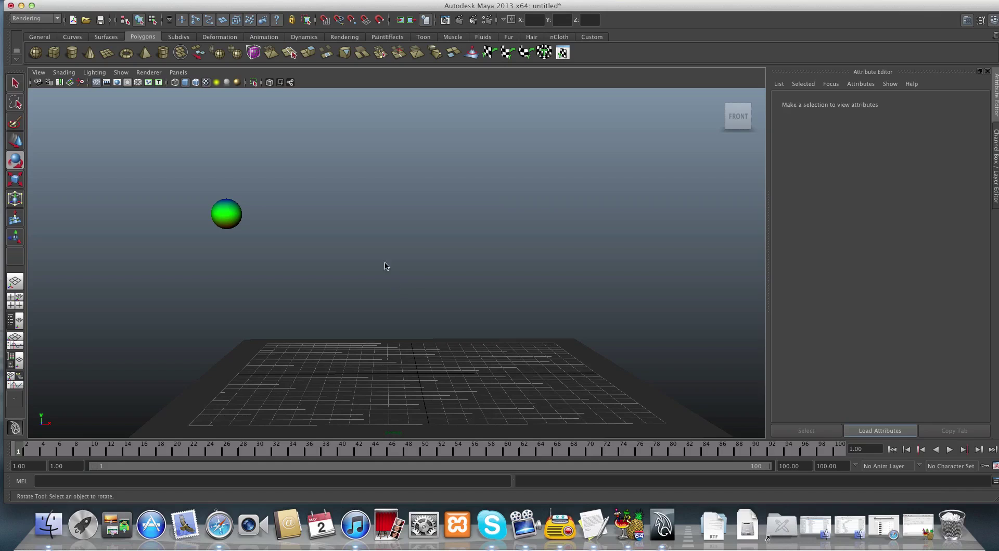
- Create a new camera and switch the viewport to look through it
left_click(152, 1)
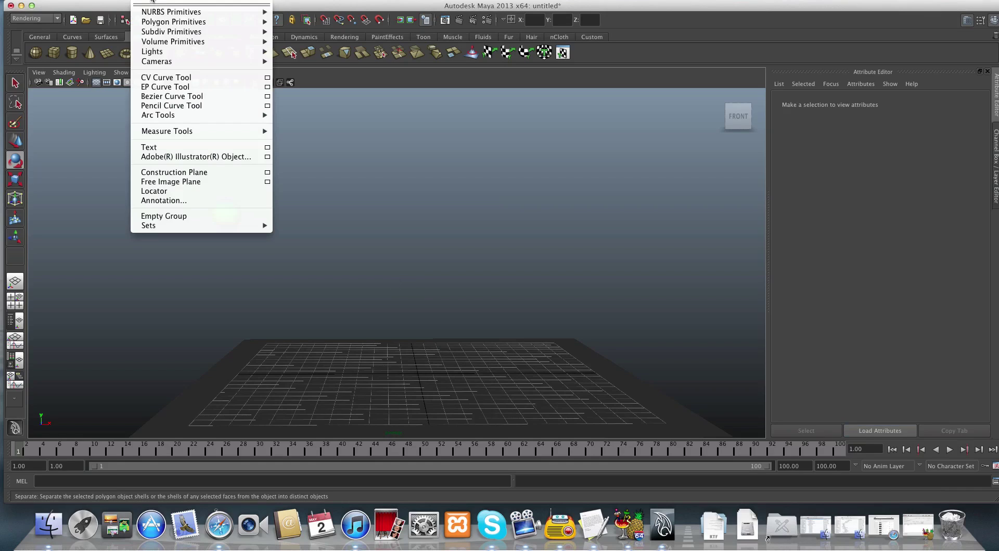
mouse_move(169, 62)
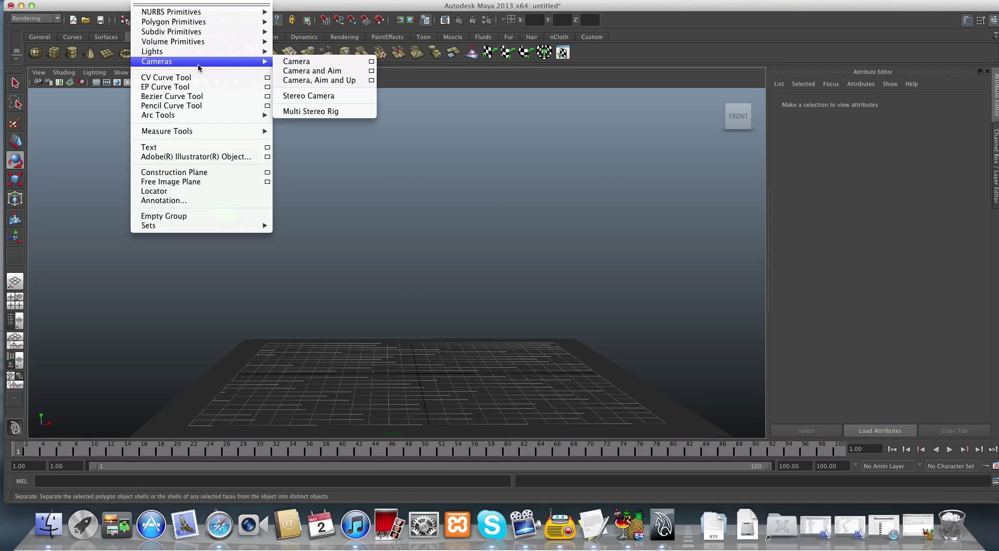
left_click(297, 62)
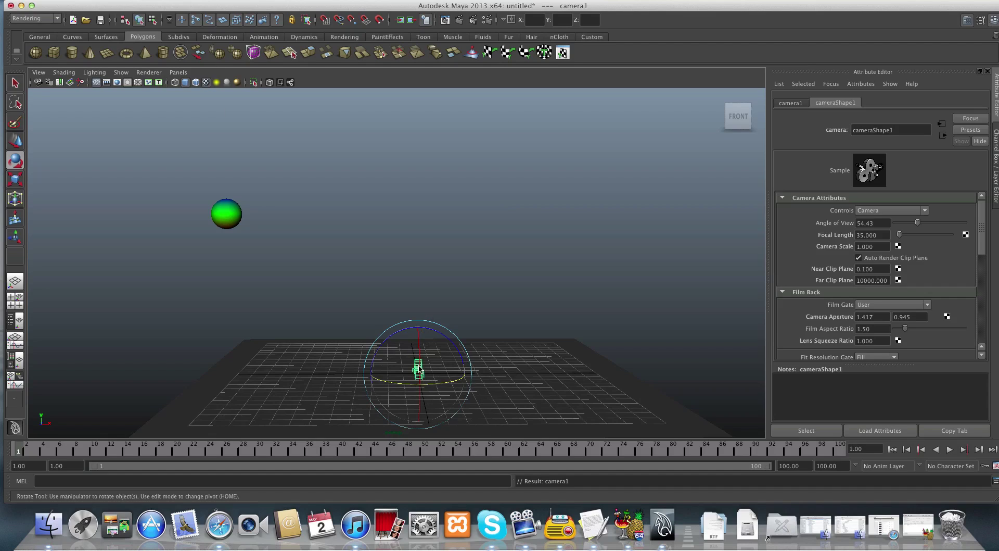
left_click(178, 72)
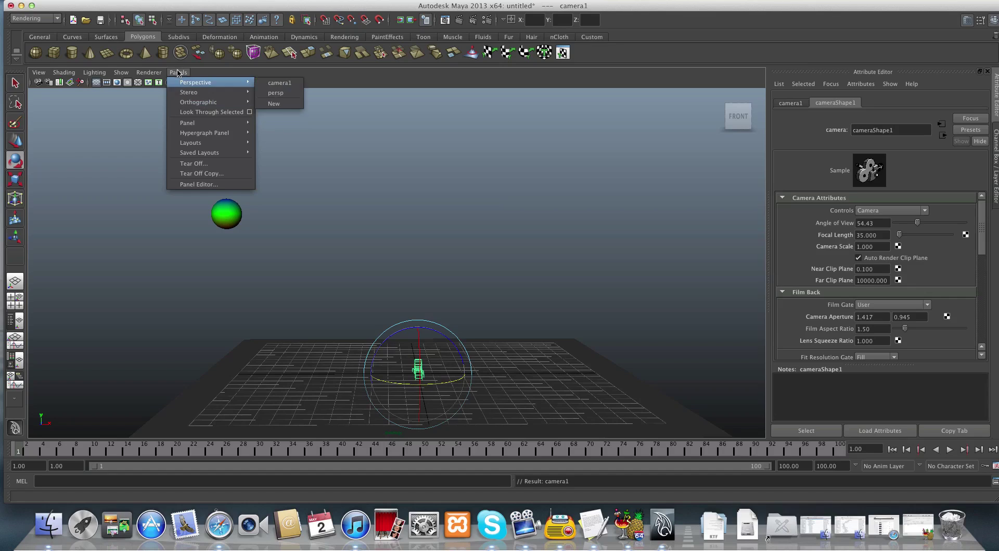
left_click(193, 112)
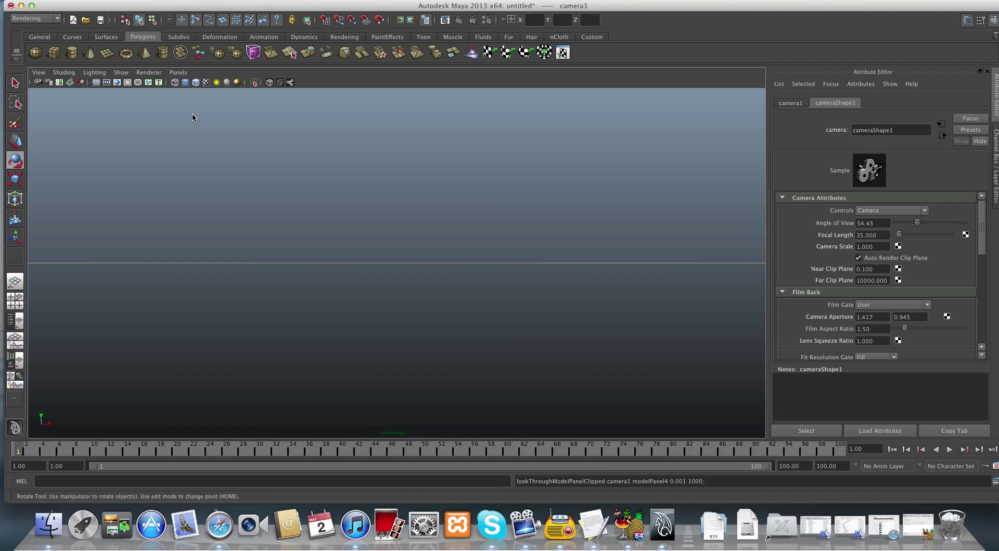
- Frame the ball and ground plane at an angle through camera1 and set a camera key at frame 1
left_click(442, 221)
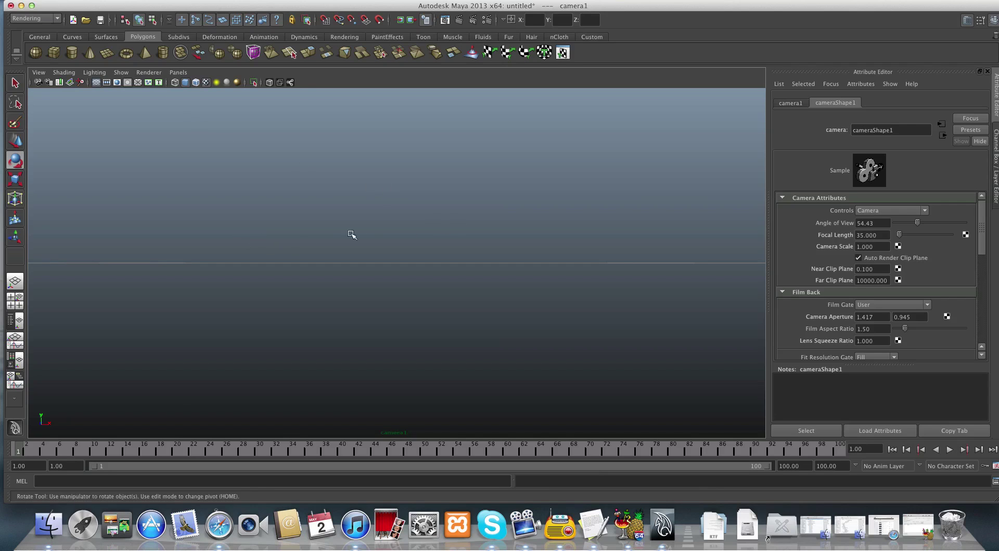
left_click_drag(249, 222, 272, 259, "alt")
middle_click_drag(272, 259, 369, 306, "alt")
middle_click_drag(267, 283, 284, 308, "alt")
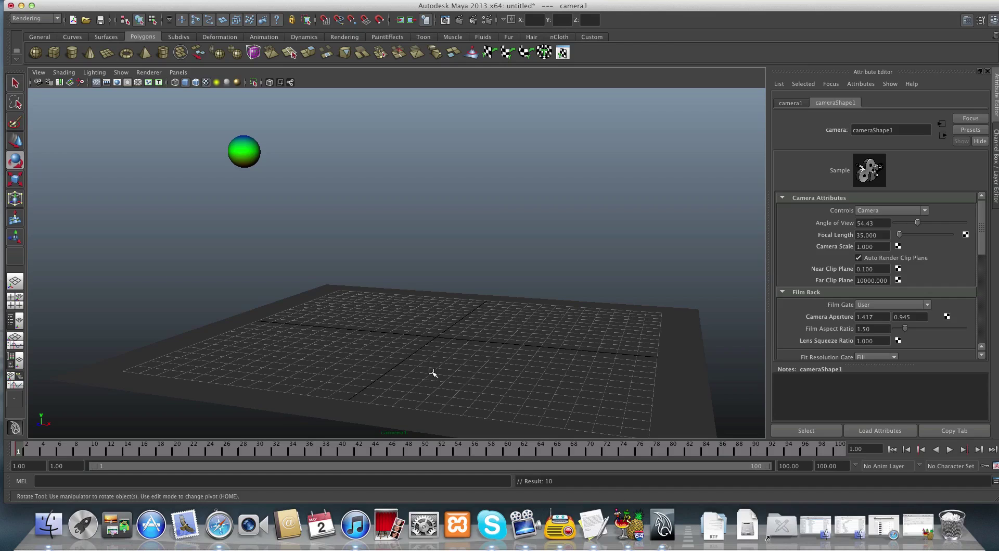
- Advance the animation to frame 20, orbit camera1 to look down along the ground plane, and key the camera
key("space")
left_click_drag(432, 371, 395, 375, "alt")
key("alt+v")
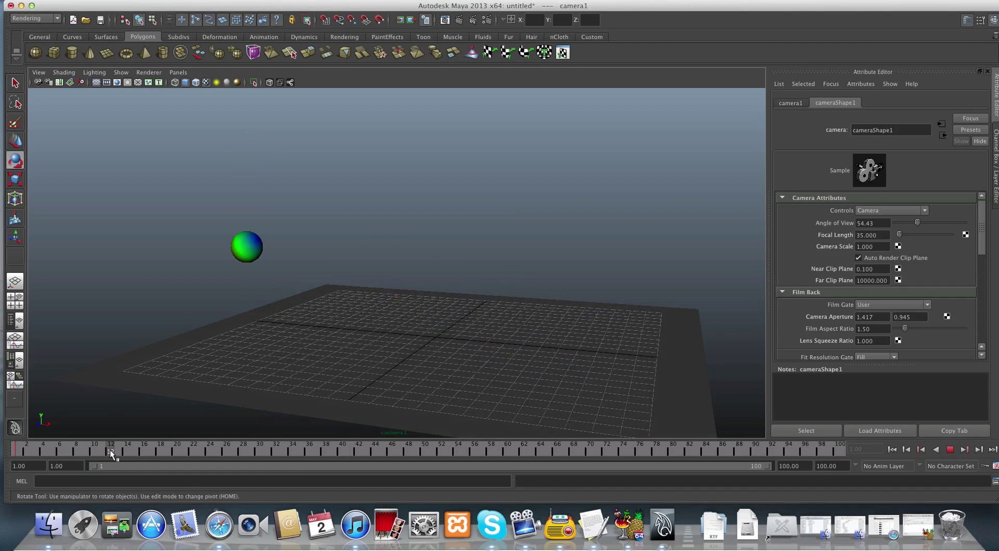
key("alt+v")
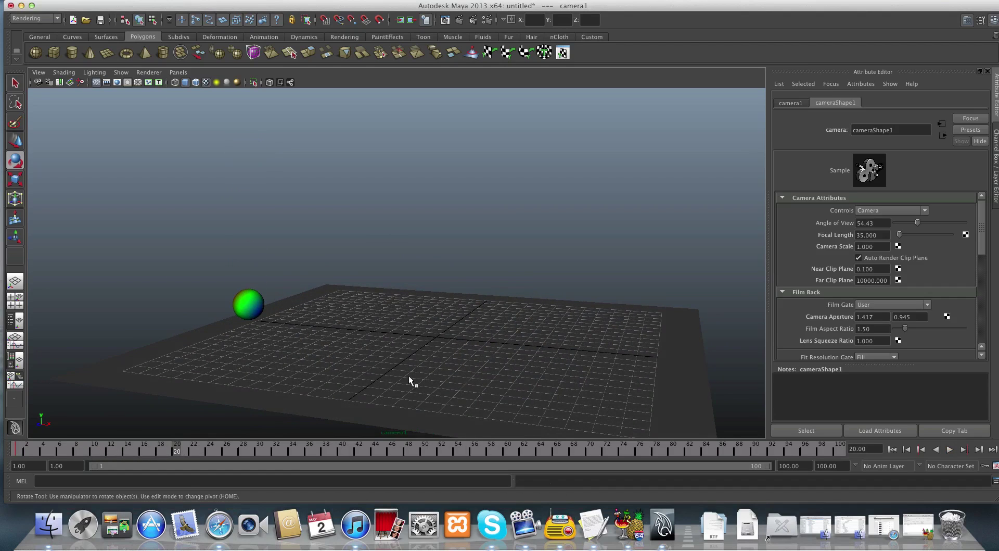
left_click_drag(422, 373, 335, 393, "alt")
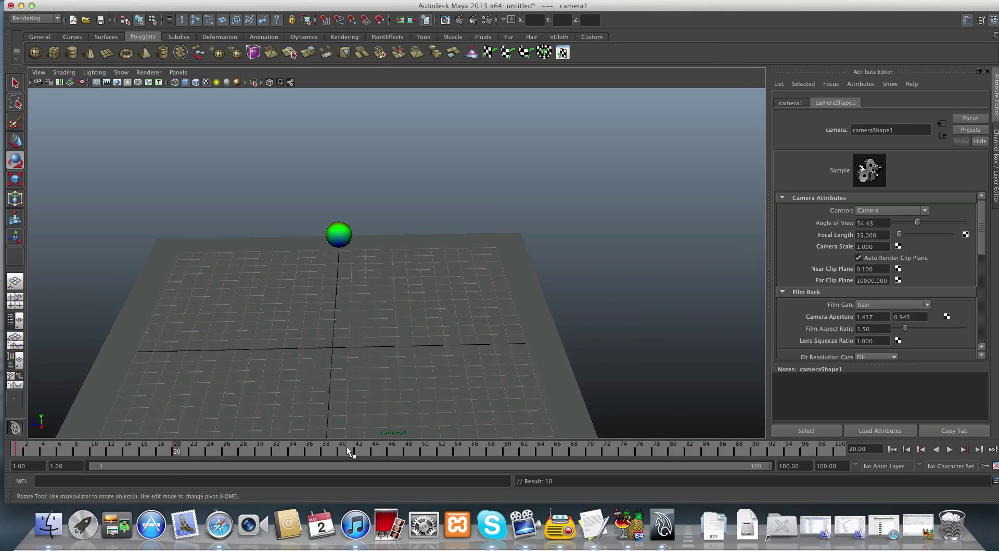
- At frame 40, orbit camera1 around the ball and ground plane and set a camera key
left_click(342, 452)
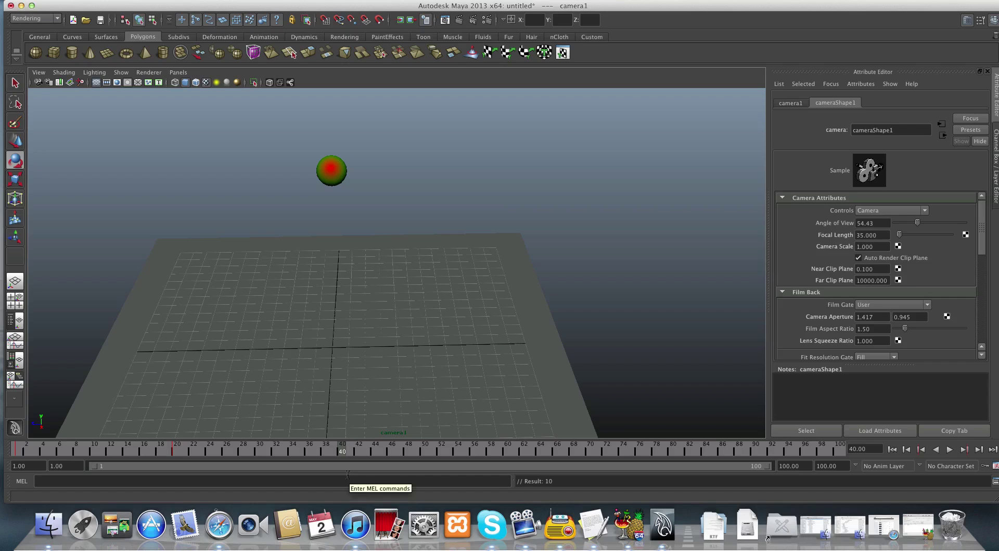
left_click_drag(456, 345, 338, 339, "alt")
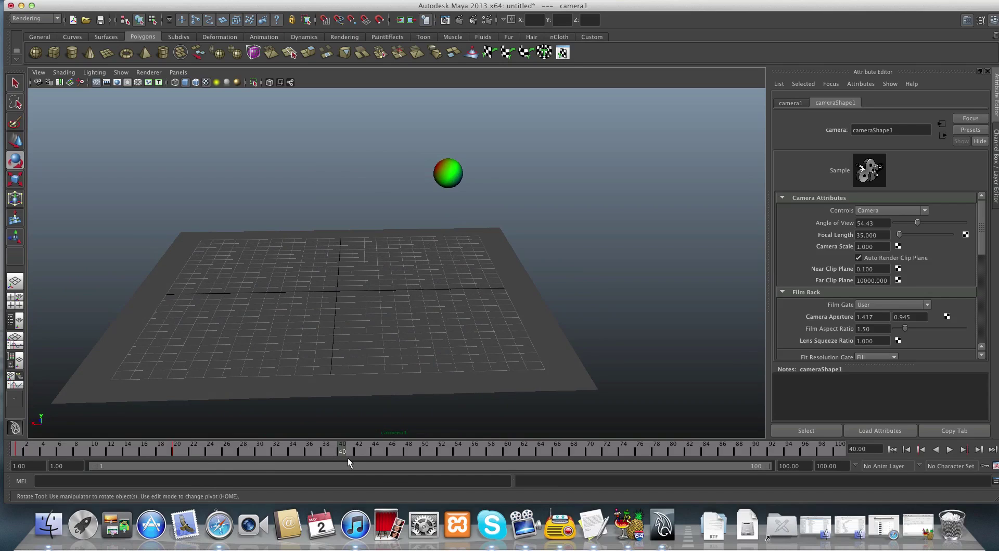
key("s")
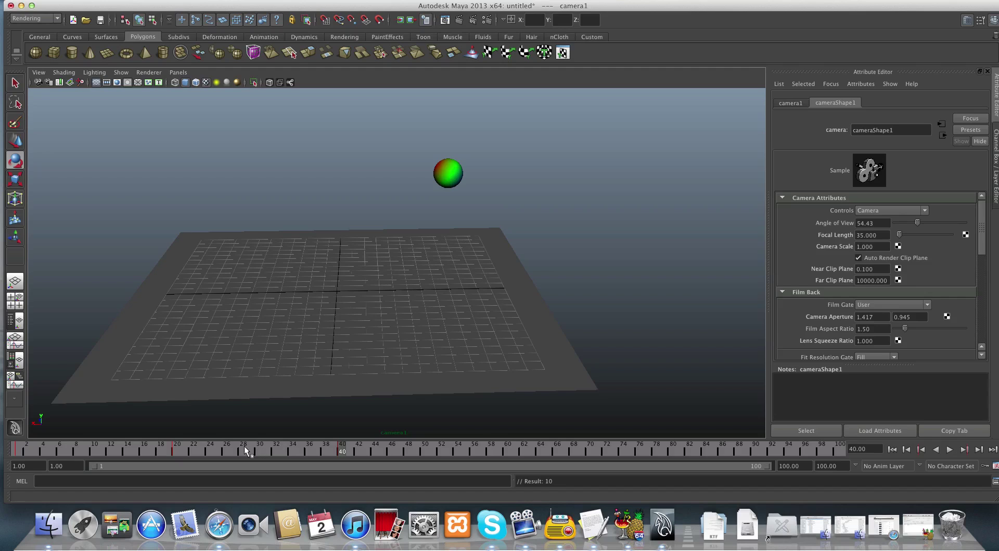
- Play the animation from the first frame through camera1 to review the camera movement
left_click(893, 449)
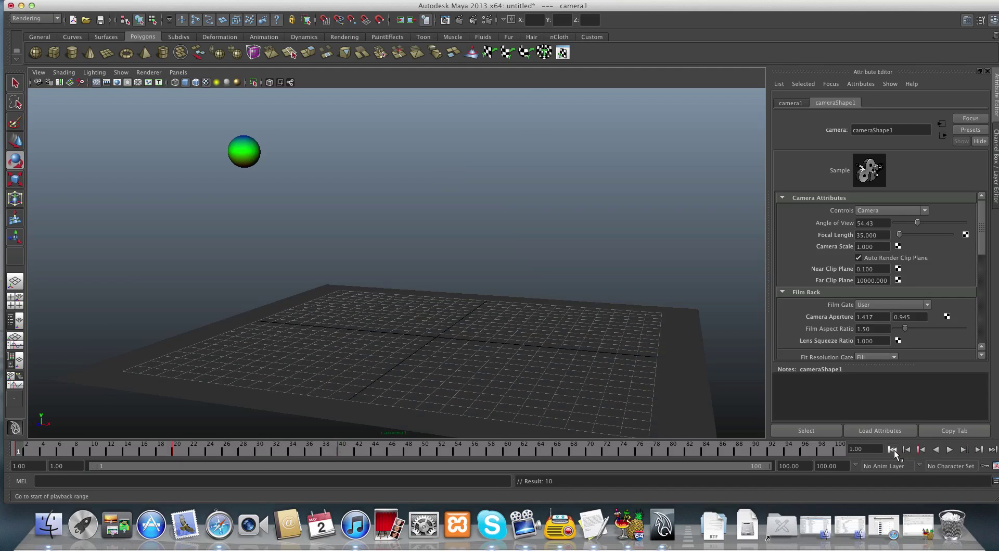
left_click(950, 449)
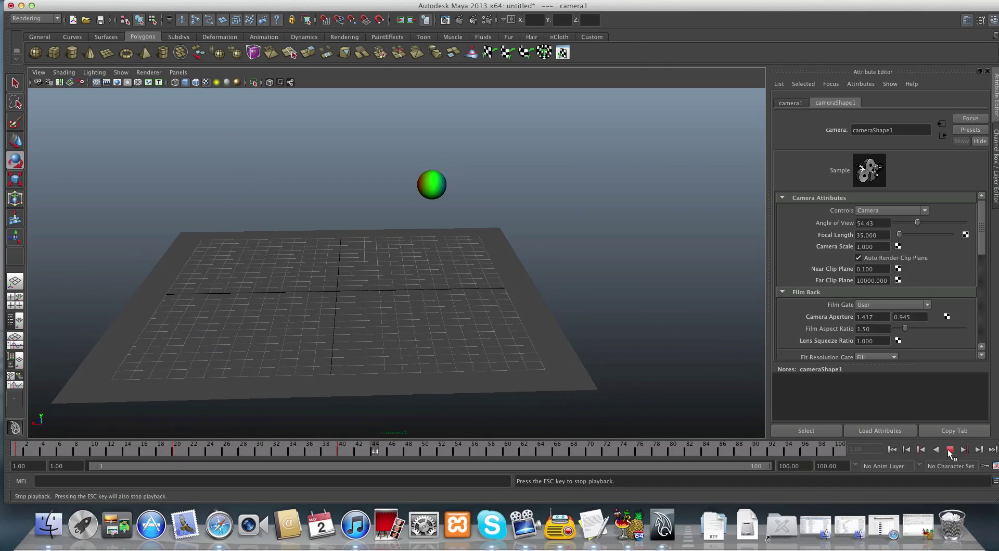
left_click(950, 449)
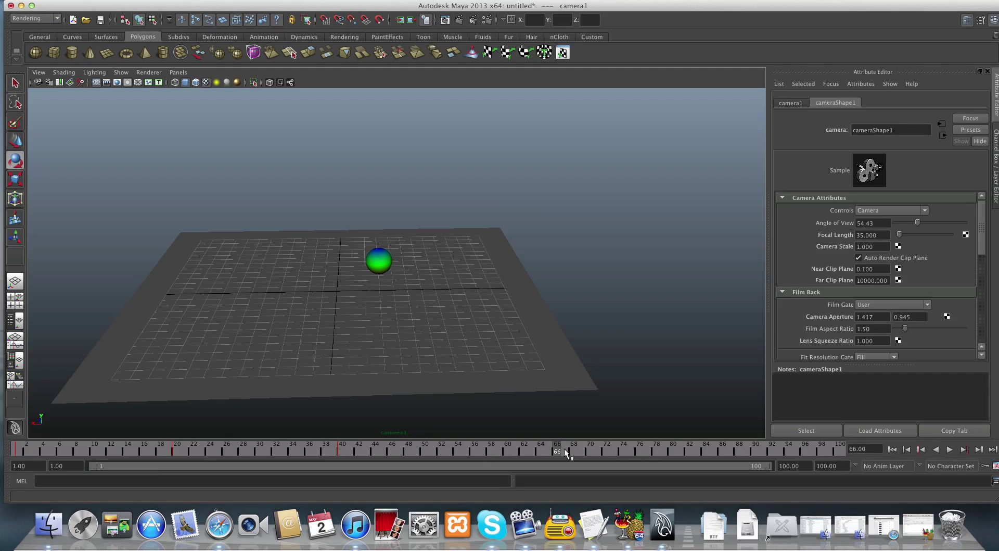
- Set the timeline's playback speed to Real-time
right_click(415, 450)
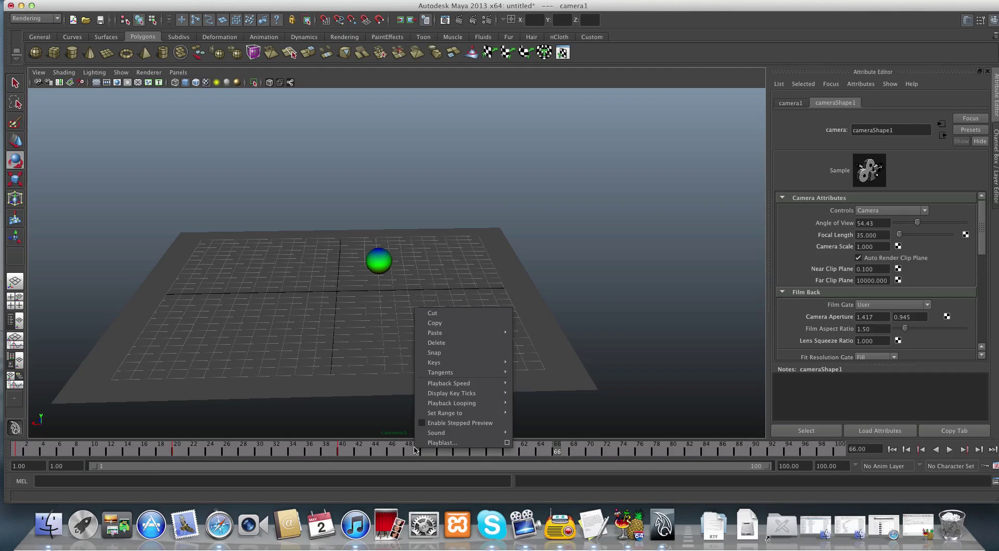
mouse_move(462, 394)
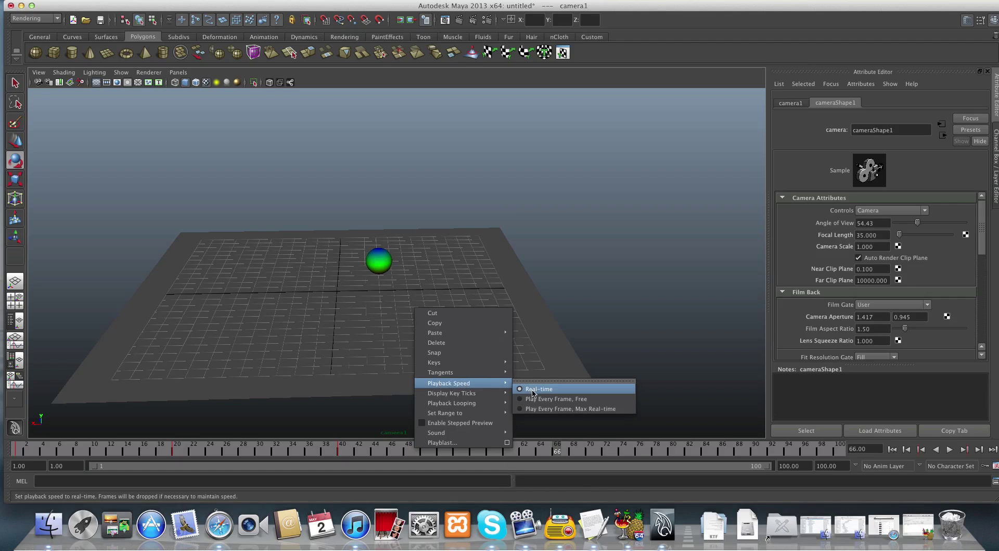
left_click(533, 391)
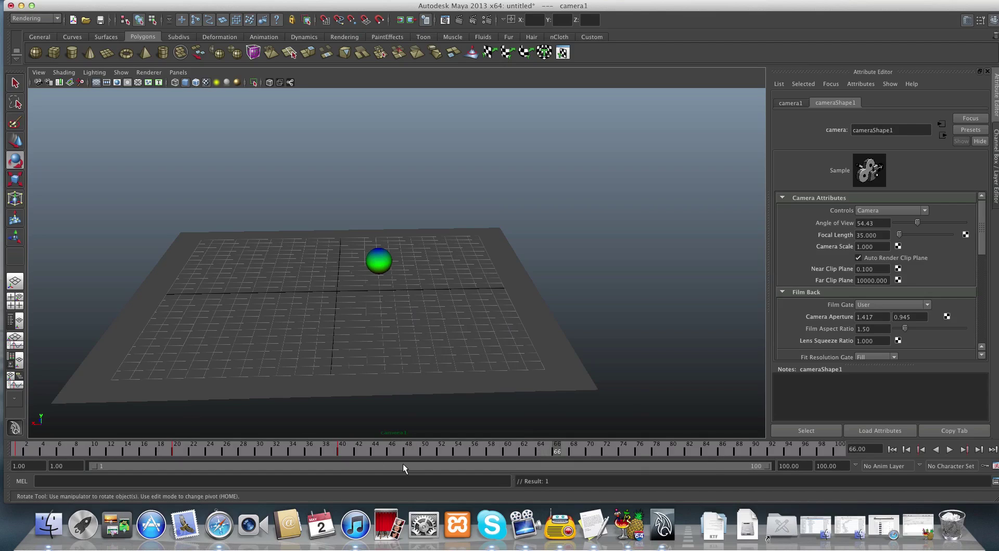
- Try orbiting camera1 at frame 66 without keying it, and scrub between frames 44 and 55 to check the camera view
left_click(805, 465)
left_click_drag(230, 412, 269, 398, "alt")
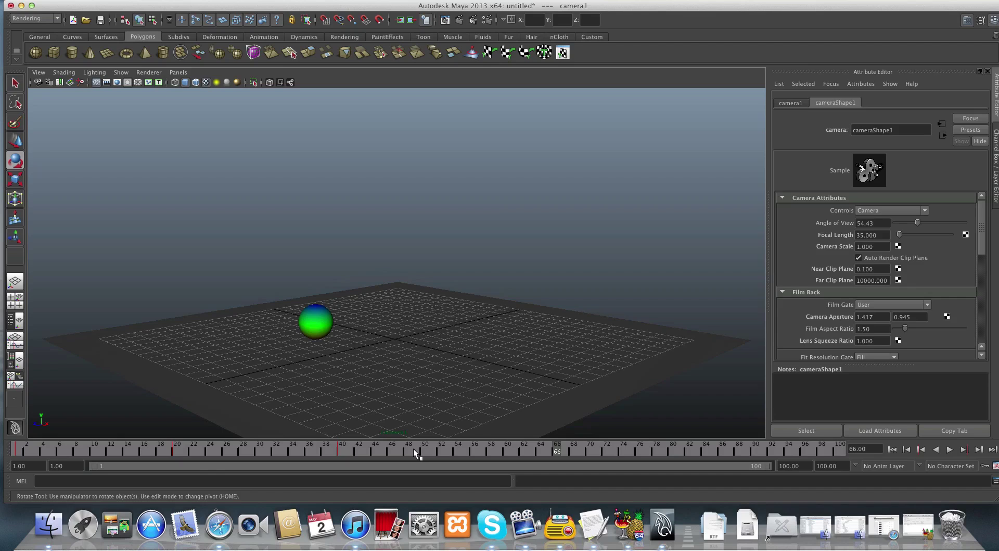
left_click_drag(411, 432, 446, 437, "alt")
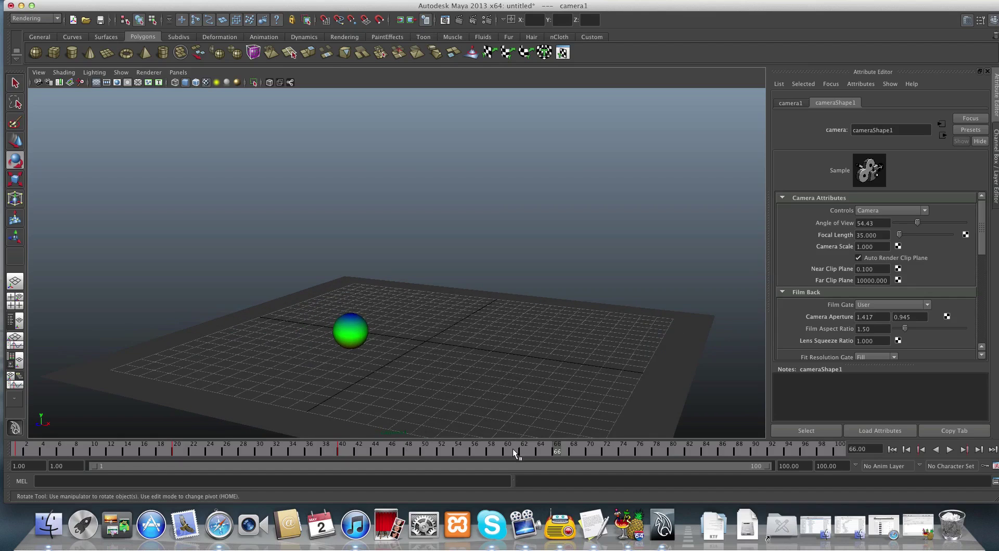
left_click_drag(557, 451, 373, 447)
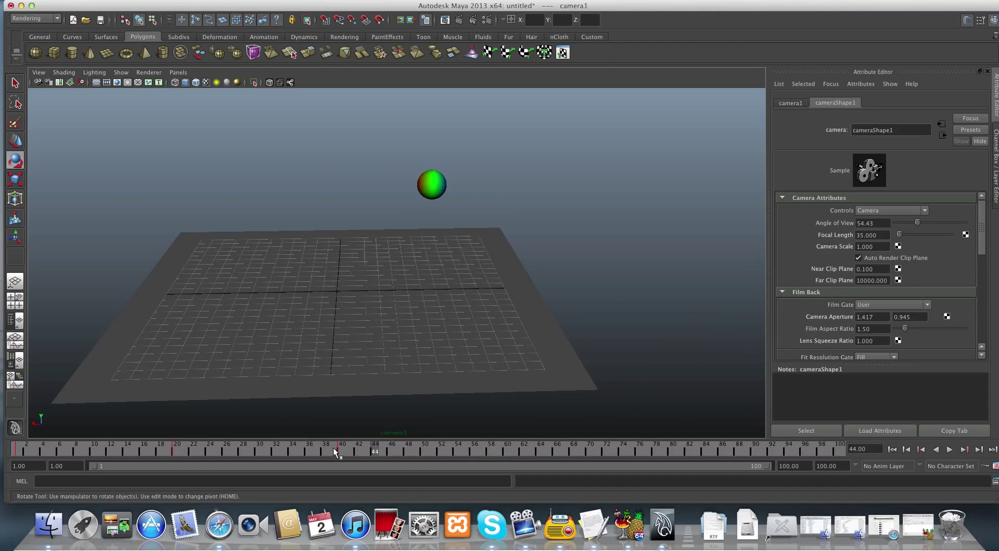
left_click(425, 451)
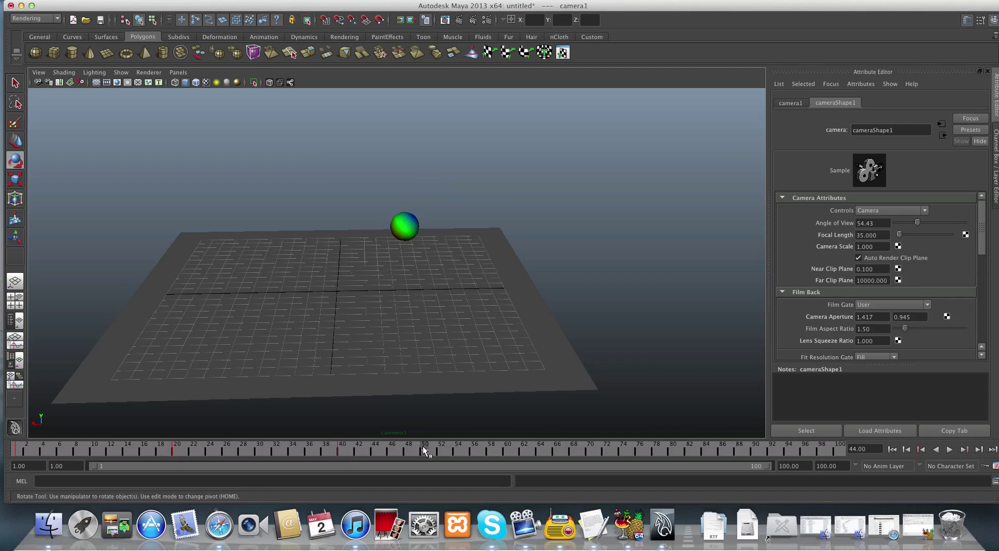
mouse_move(451, 446)
left_mouse_down()
mouse_move(398, 448)
mouse_move(484, 452)
mouse_move(467, 451)
left_mouse_up()
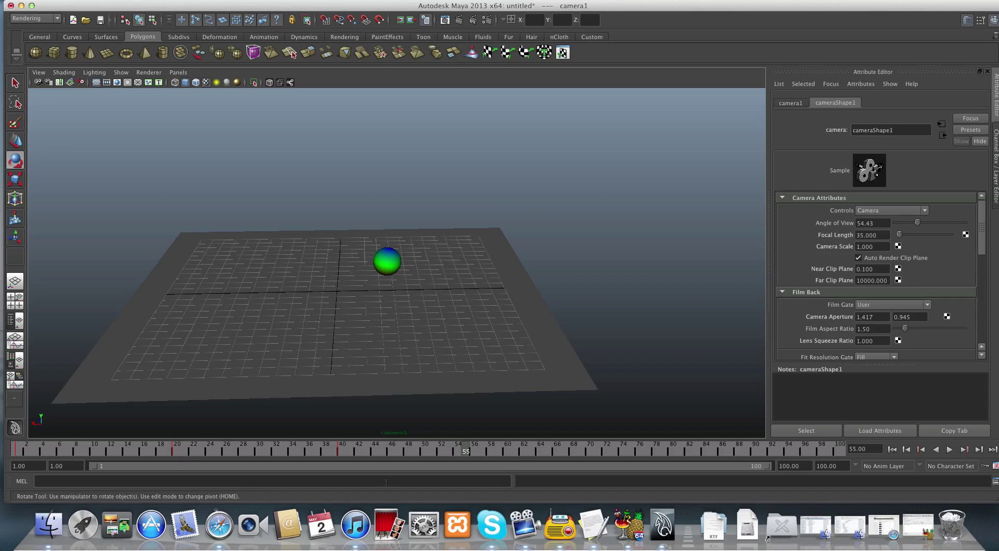
- At frame 60, orbit camera1 around the ball to a new angle and set a camera key
left_click(507, 449)
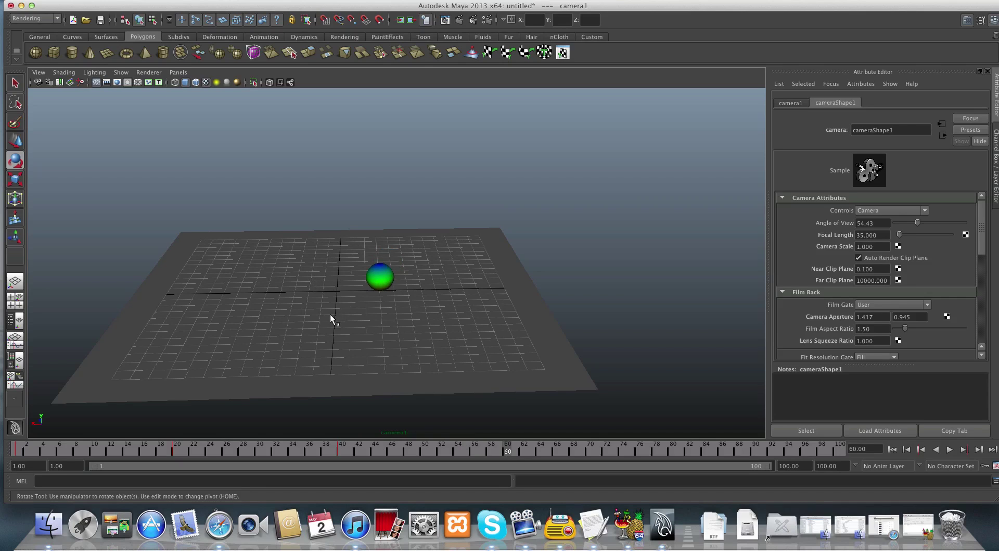
left_click_drag(274, 308, 398, 307, "alt")
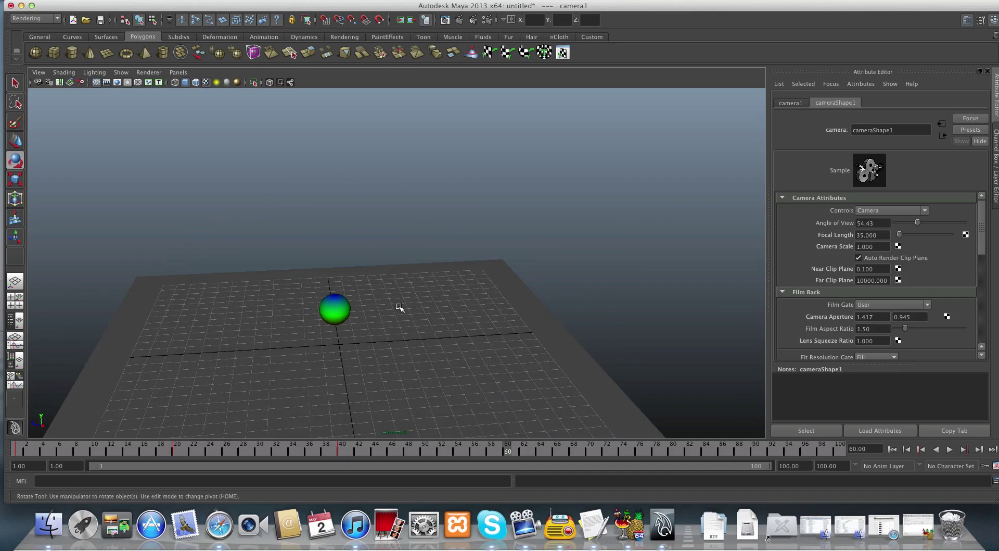
key("s")
left_click_drag(328, 343, 564, 346, "alt")
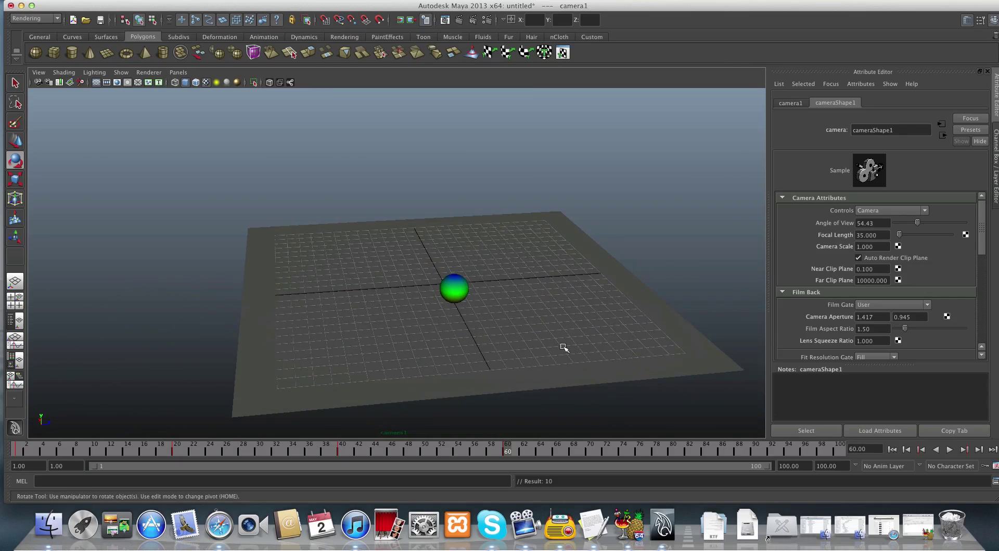
- At frame 49, try a low, closer camera view of the ball, key it, and scrub to frame 57 to check the motion
left_click_drag(506, 447, 416, 451)
left_click_drag(380, 375, 573, 345, "alt")
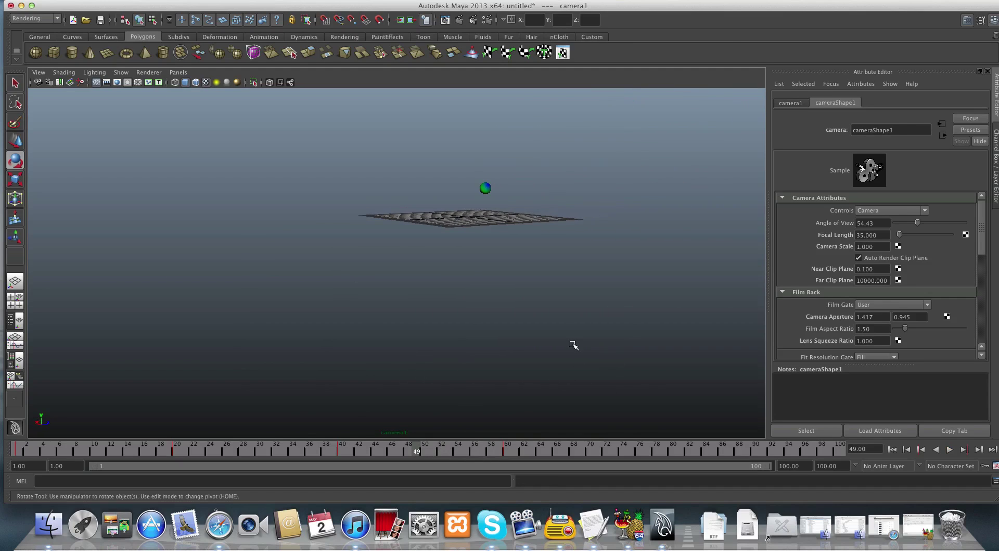
right_click_drag(375, 305, 403, 290, "alt")
left_click_drag(404, 290, 368, 330, "alt")
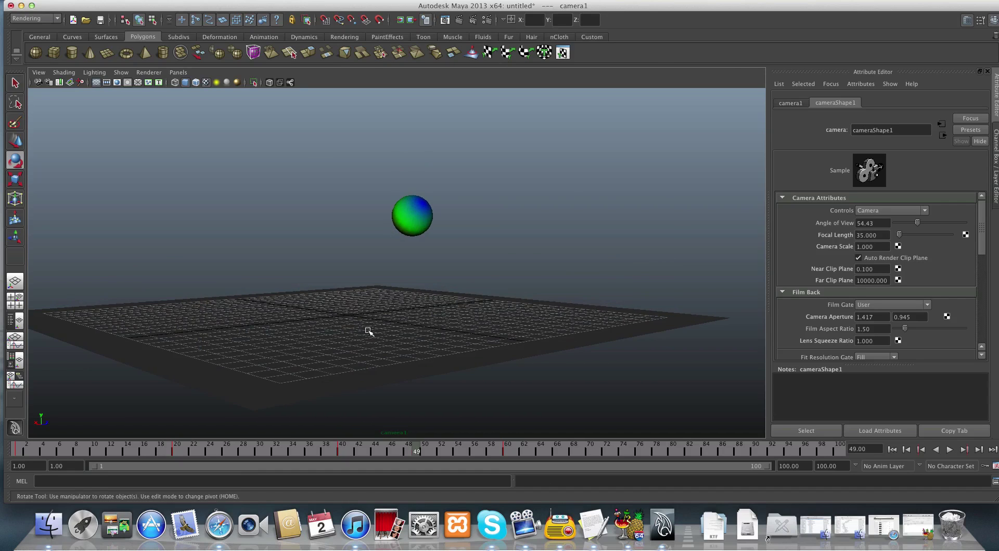
left_click_drag(416, 453, 485, 453)
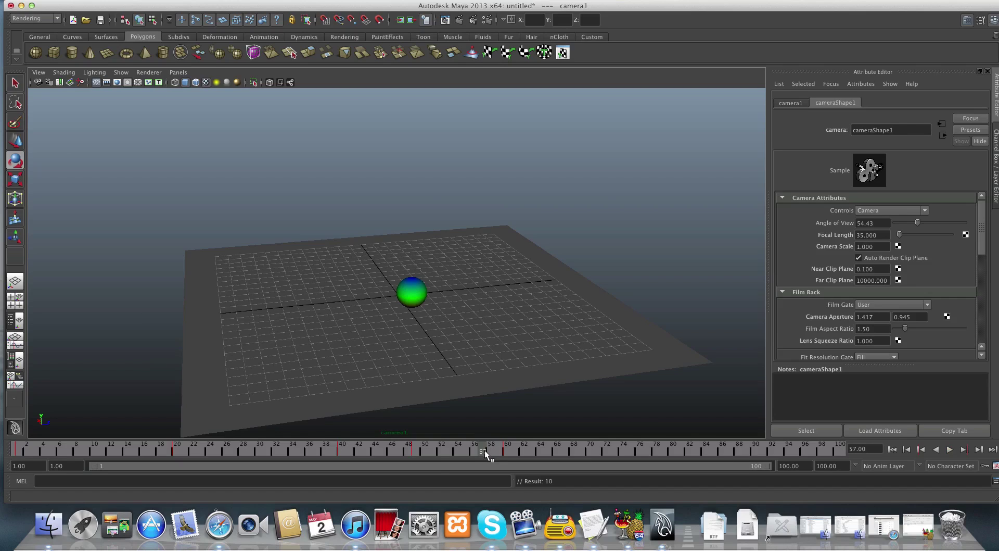
- Undo the camera keys set at frames 49 and 60 together with the related time changes
key("ctrl+z")
key("ctrl+z")
key("ctrl+z")
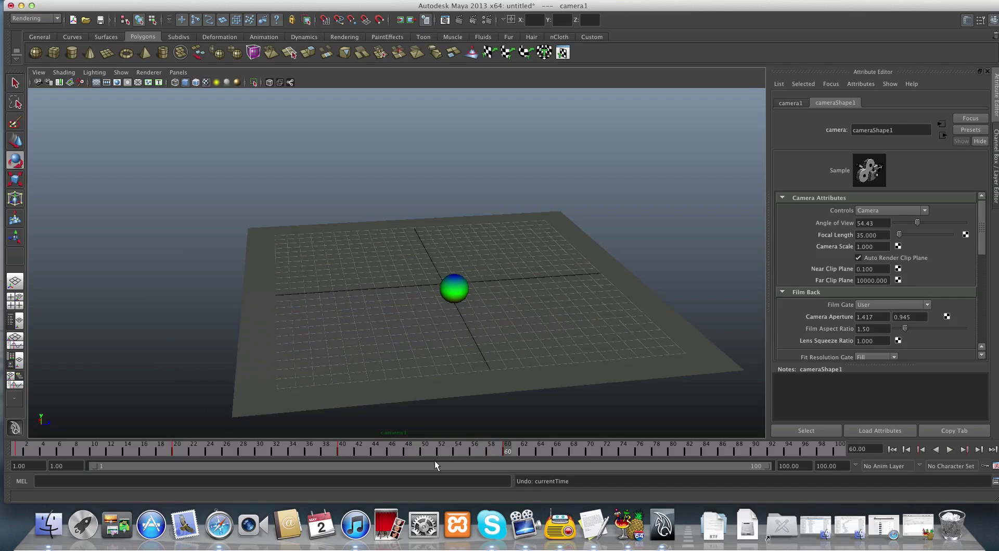
key("ctrl+z")
key("ctrl+z")
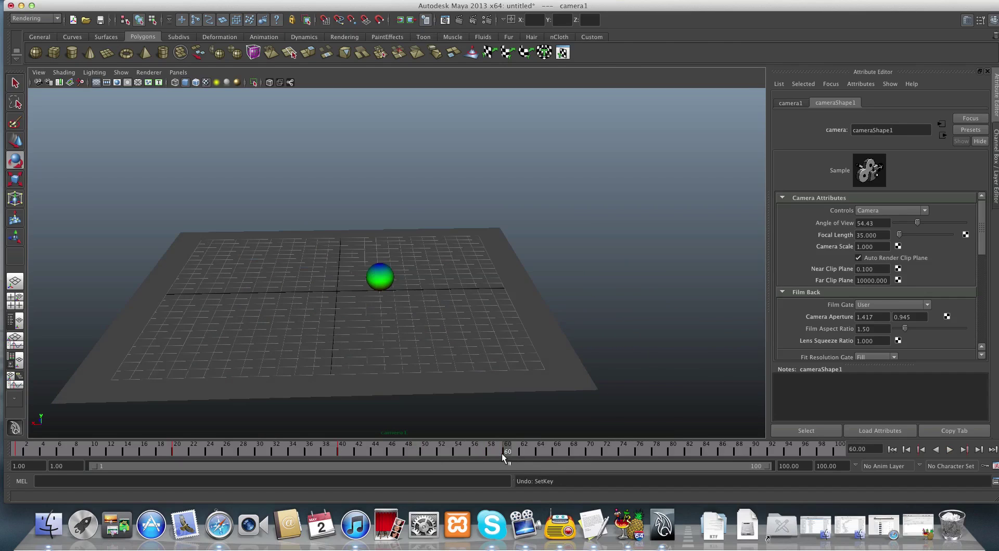
- At frame 60, orbit camera1 and shift it closer to face the plane with the ball centred, and set a camera key
key("alt+v")
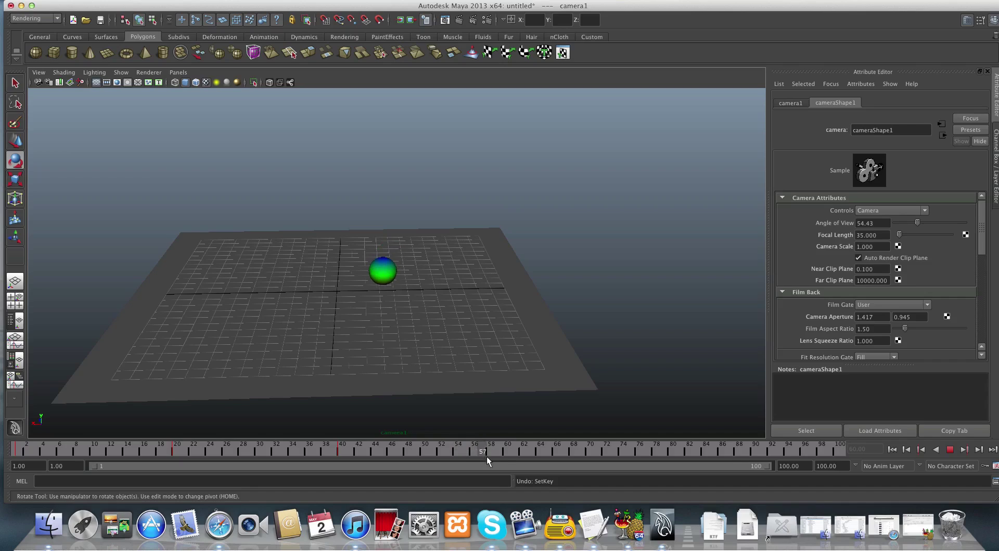
left_click(507, 456)
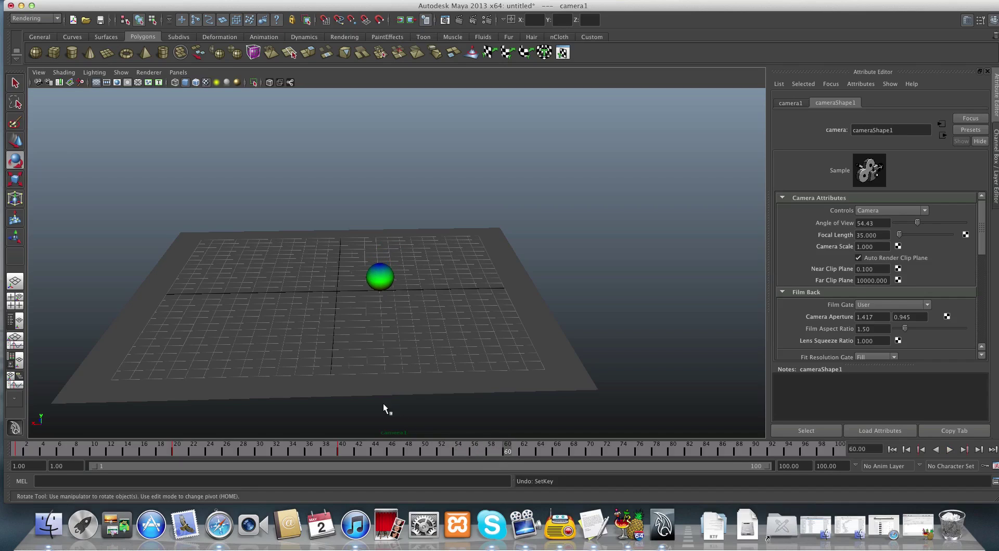
left_click_drag(329, 387, 375, 357, "alt")
middle_click_drag(375, 357, 484, 351, "alt")
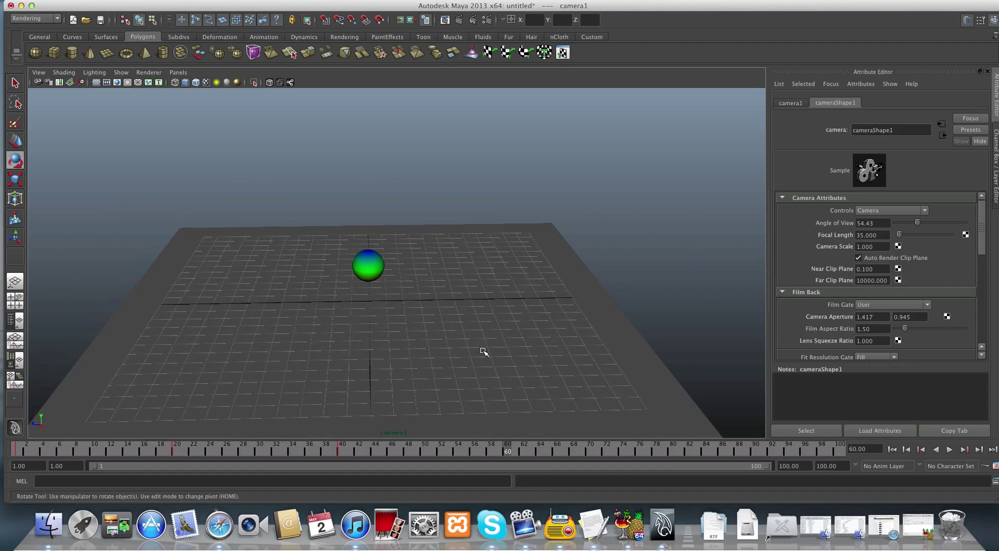
- At frame 50, orbit and pan camera1 to a wider diagonal view of the plane and set a camera key
left_click_drag(511, 455, 426, 456)
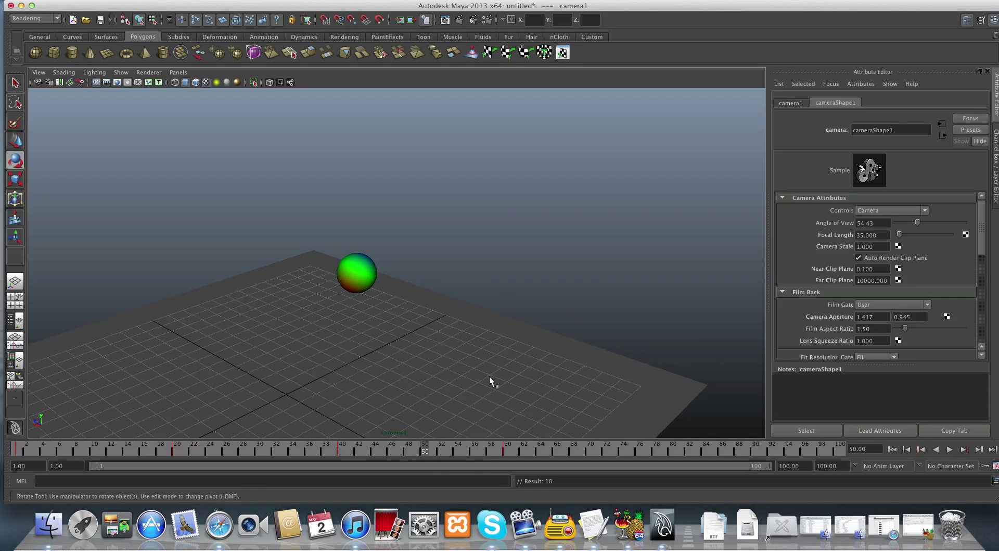
left_click_drag(489, 376, 333, 355, "alt")
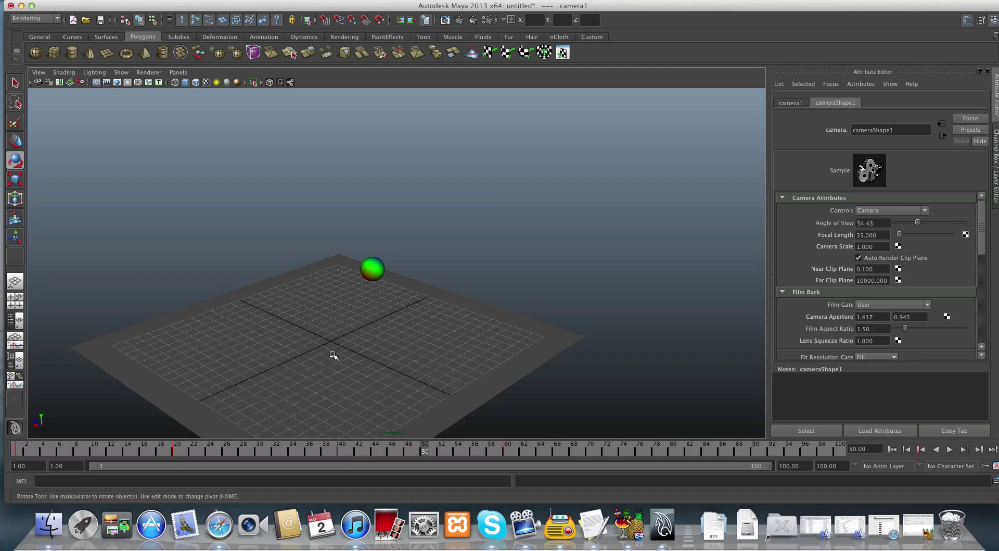
middle_click_drag(337, 350, 395, 353, "alt")
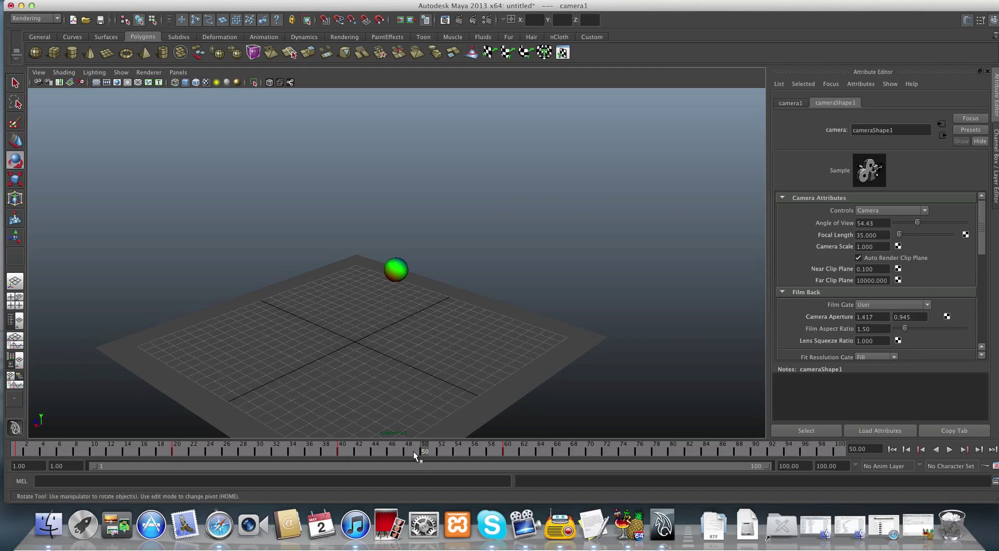
key("alt+v")
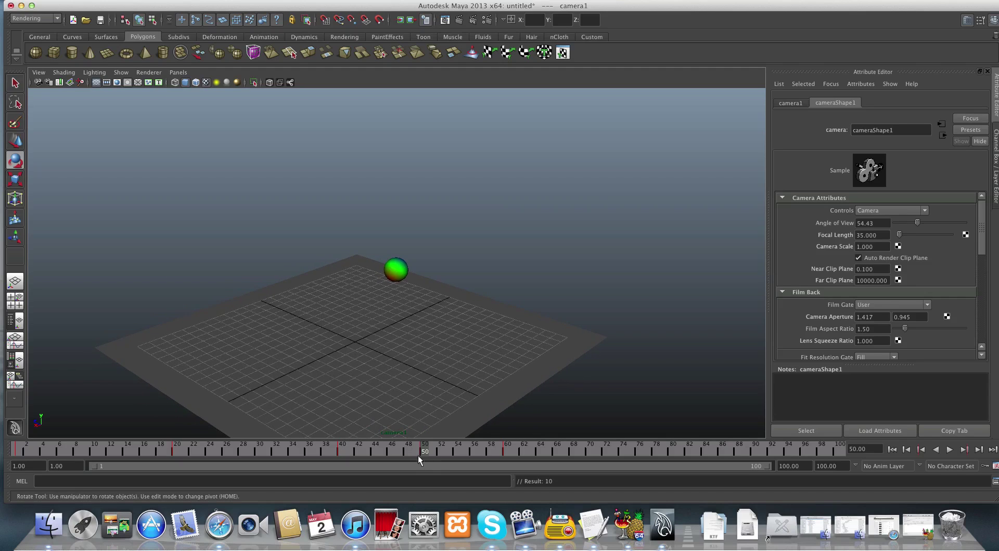
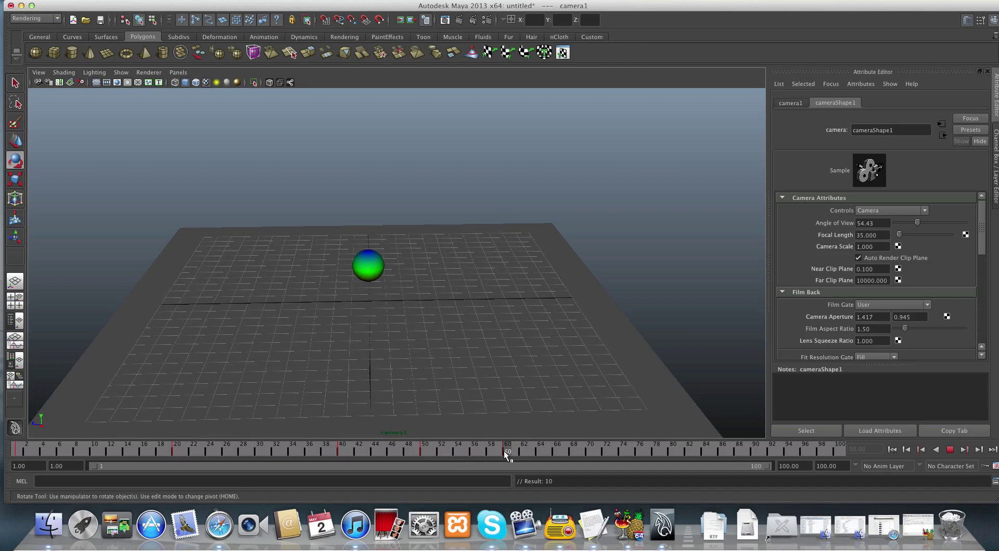
- At frame 80, move camera1 into a centred close-up of the ball and set a camera key
left_click_drag(504, 451, 631, 451)
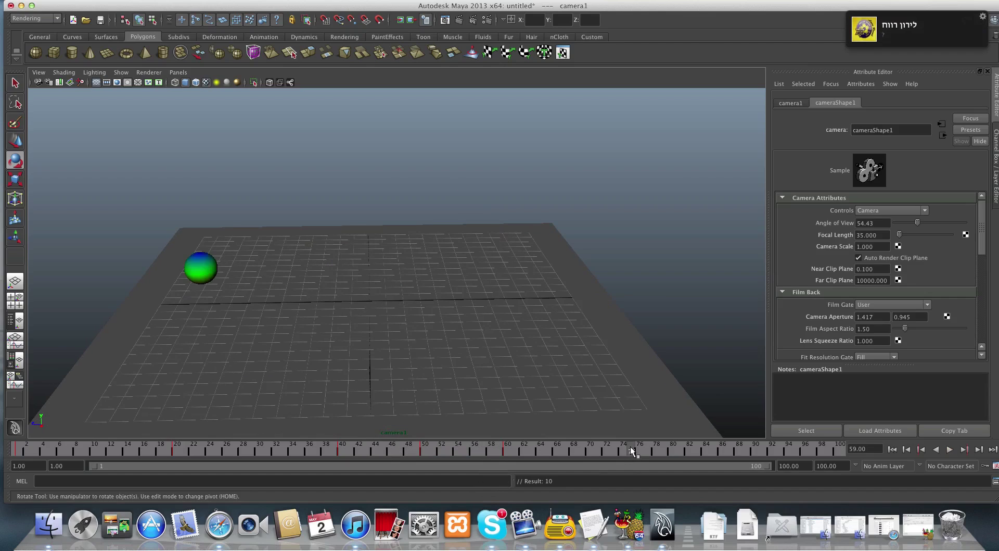
left_click(673, 450)
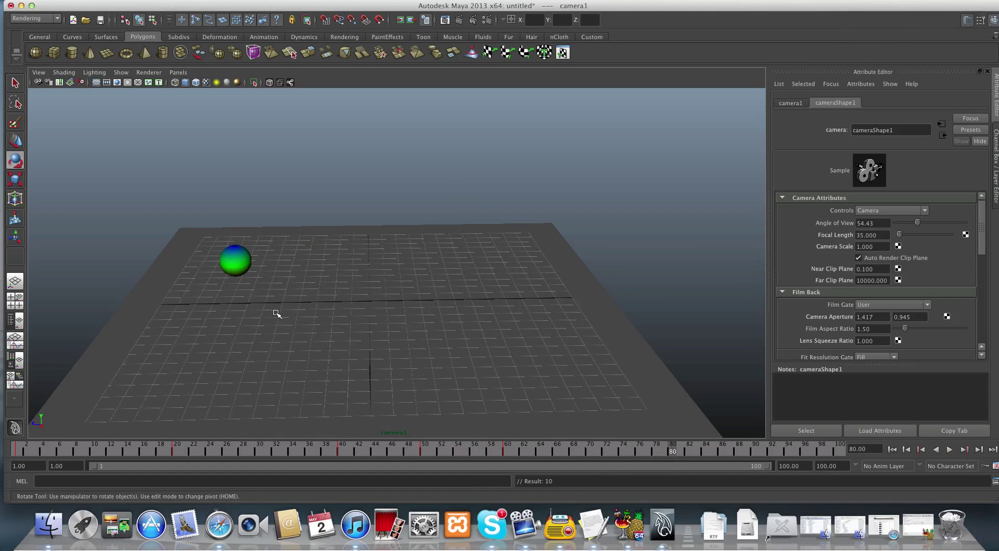
middle_click_drag(200, 313, 413, 361, "alt")
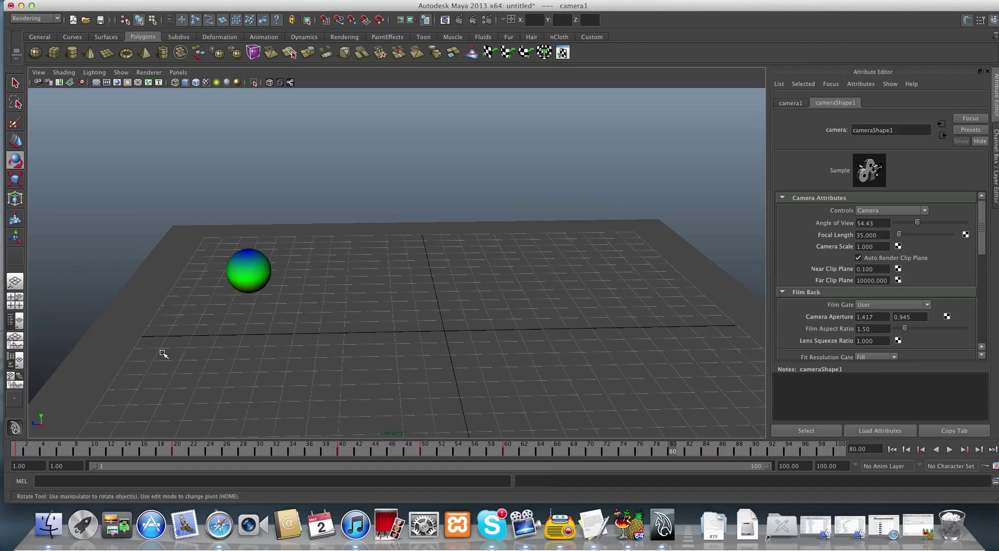
key("e")
left_click_drag(152, 349, 415, 345, "alt")
scroll(312, 338, "up", 5)
middle_click_drag(196, 330, 412, 313, "alt")
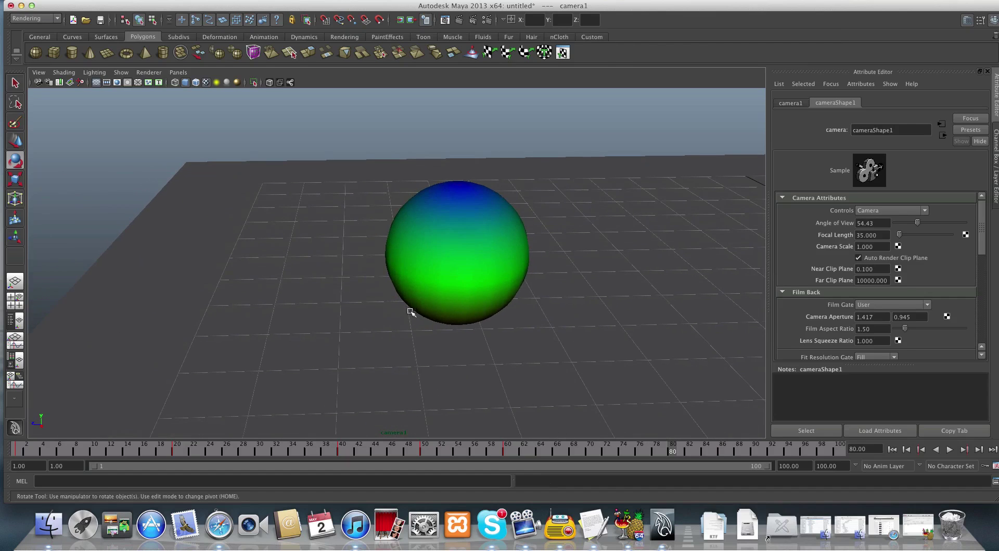
key("s")
- Play the animation from frame 1 through camera1 to check the keyed camera motion, and stop playback
mouse_move(673, 449)
left_mouse_down()
mouse_move(494, 448)
mouse_move(261, 425)
mouse_move(17, 448)
left_mouse_up()
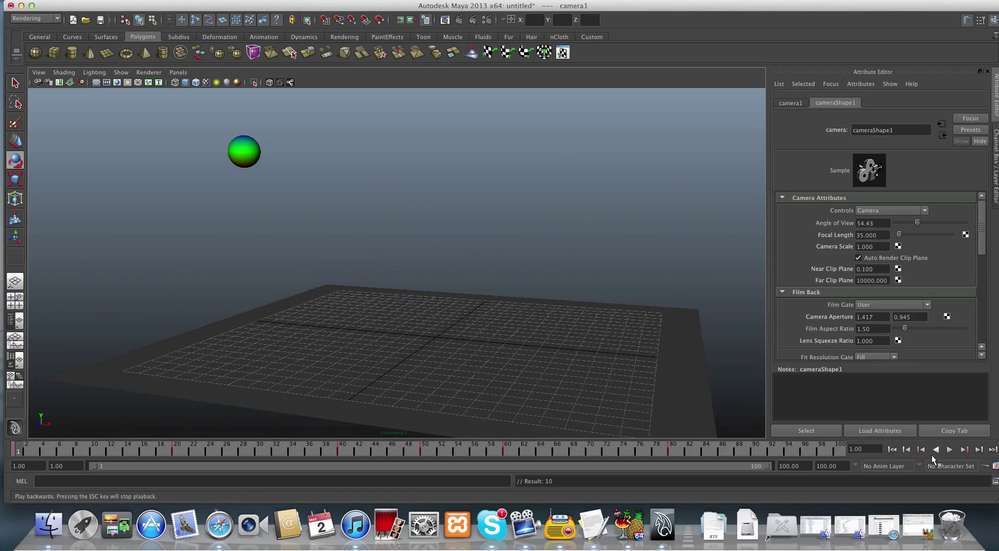
left_click(950, 449)
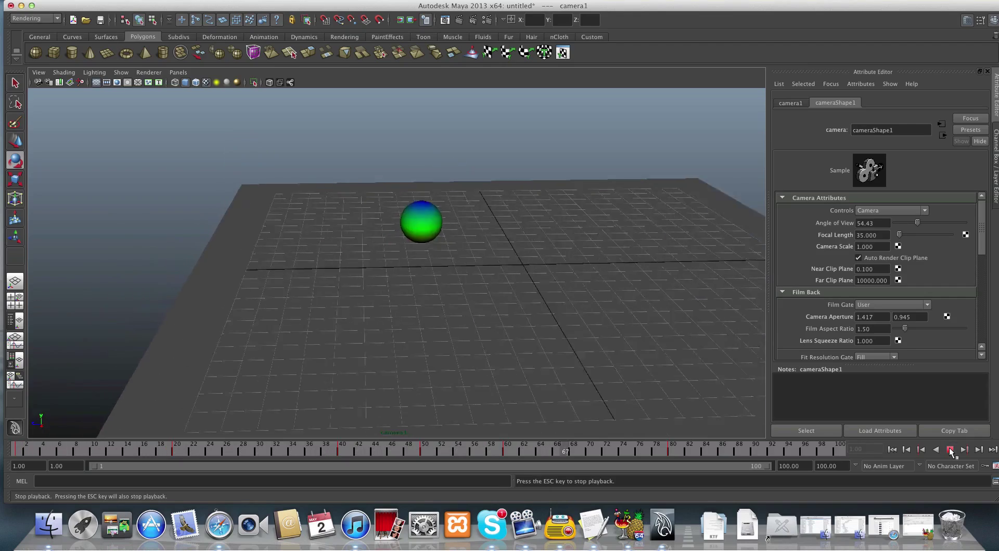
left_click(950, 449)
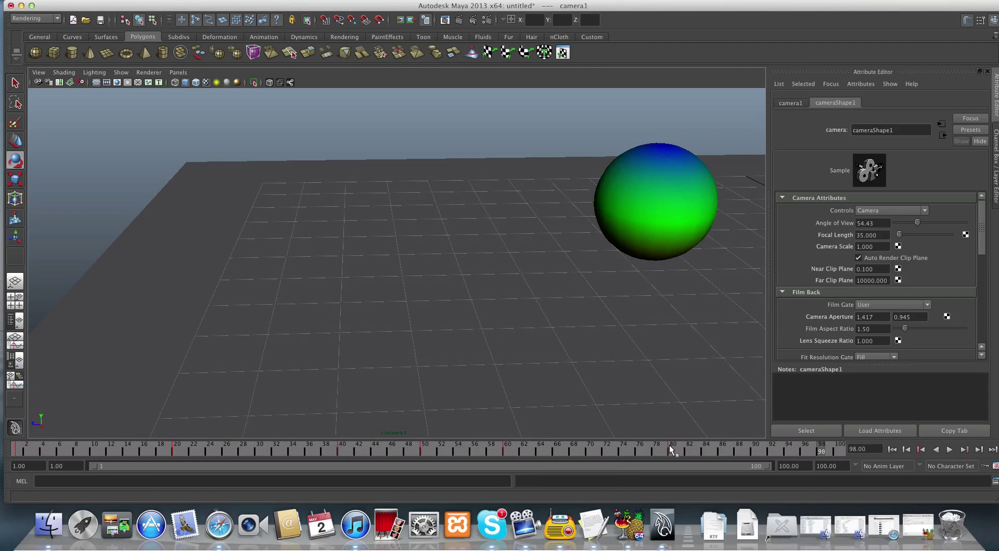
- Scrub the timeline between frames 29 and 80 to examine the camera moves between the keys
key("alt+v")
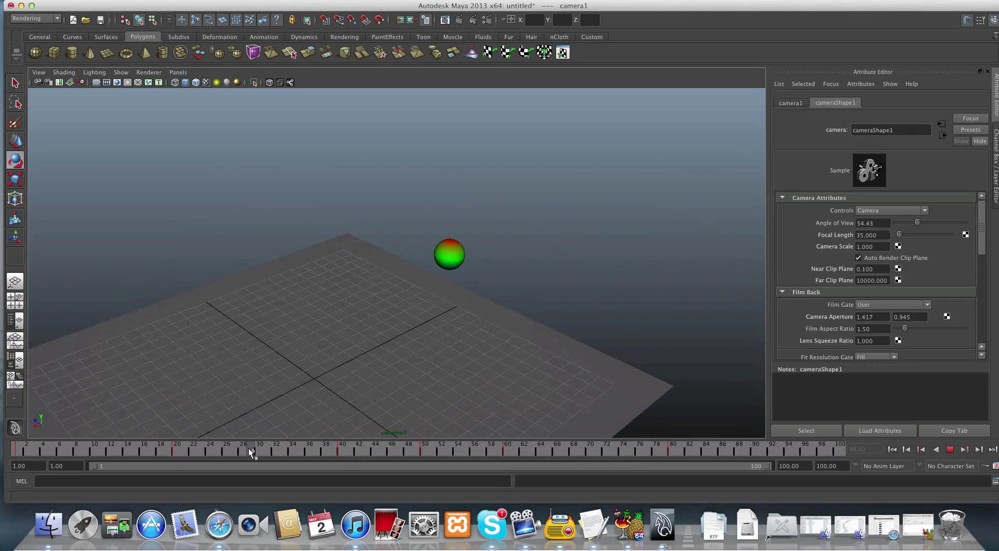
mouse_move(425, 453)
left_mouse_down()
mouse_move(505, 453)
mouse_move(343, 451)
mouse_move(448, 464)
mouse_move(424, 468)
mouse_move(669, 468)
left_mouse_up()
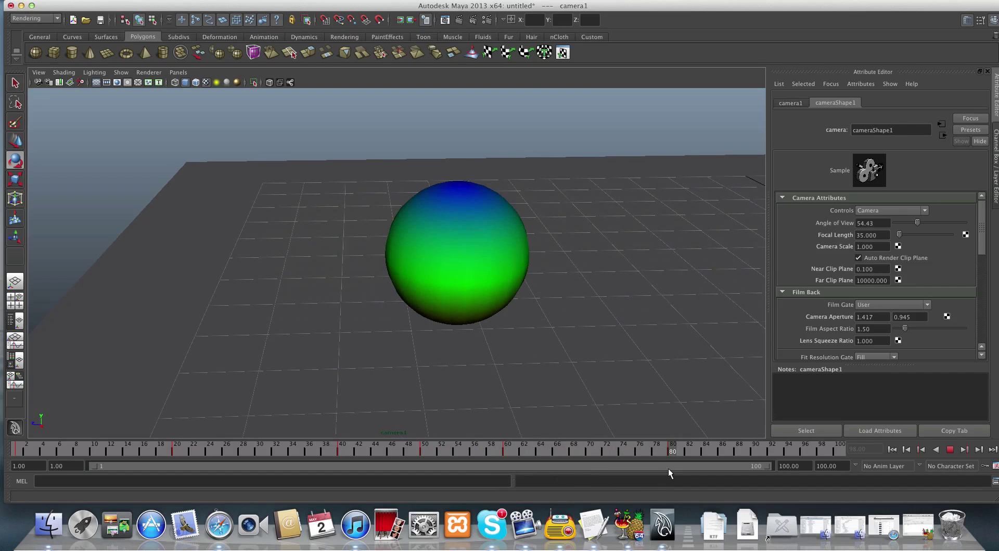
mouse_move(669, 467)
left_mouse_down()
mouse_move(504, 451)
mouse_move(666, 461)
mouse_move(654, 463)
left_mouse_up()
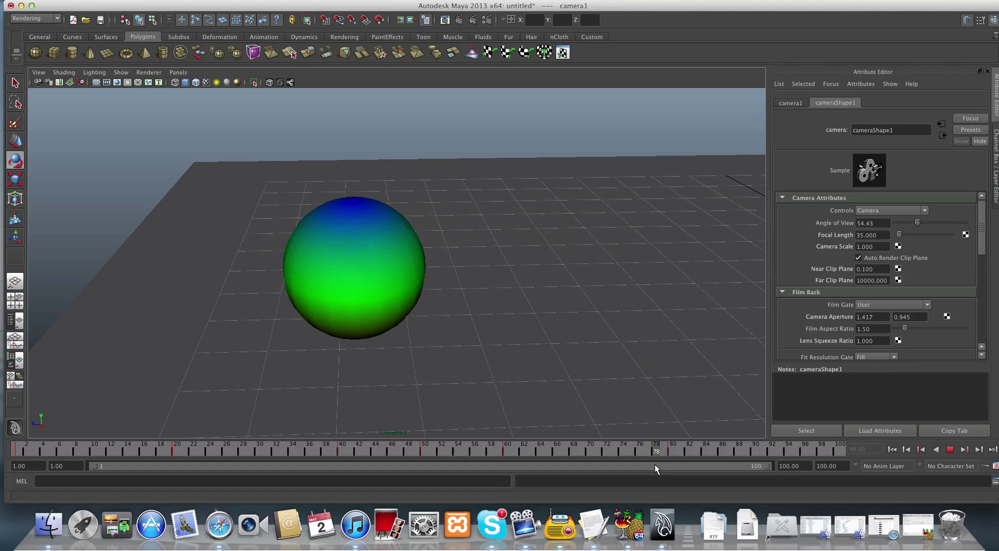
left_click_drag(652, 464, 504, 461)
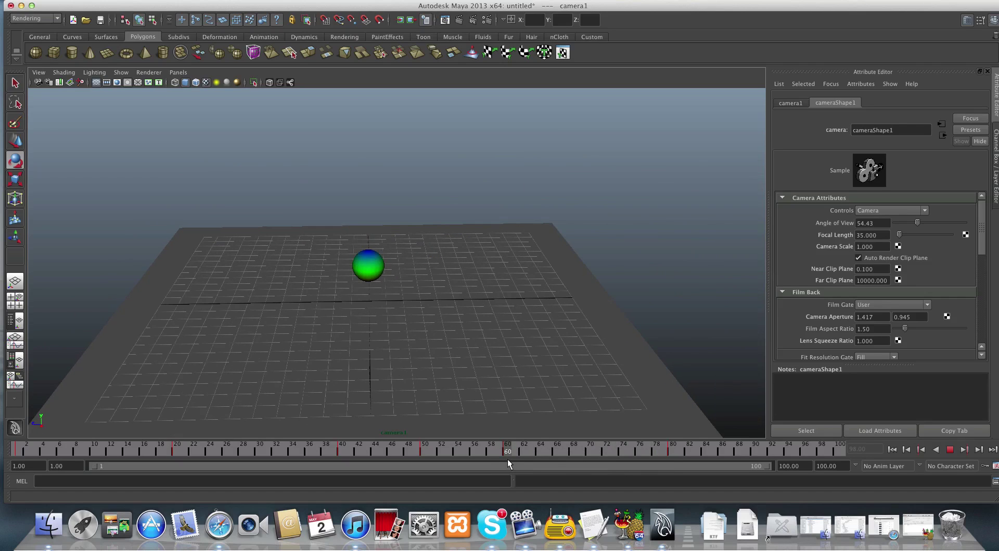
left_click_drag(508, 455, 309, 453)
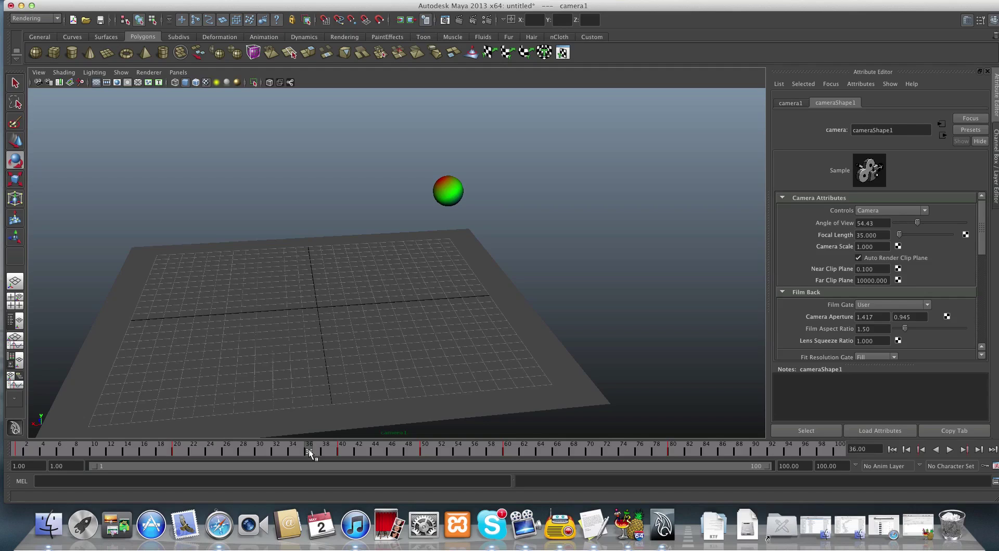
left_click_drag(309, 450, 445, 459)
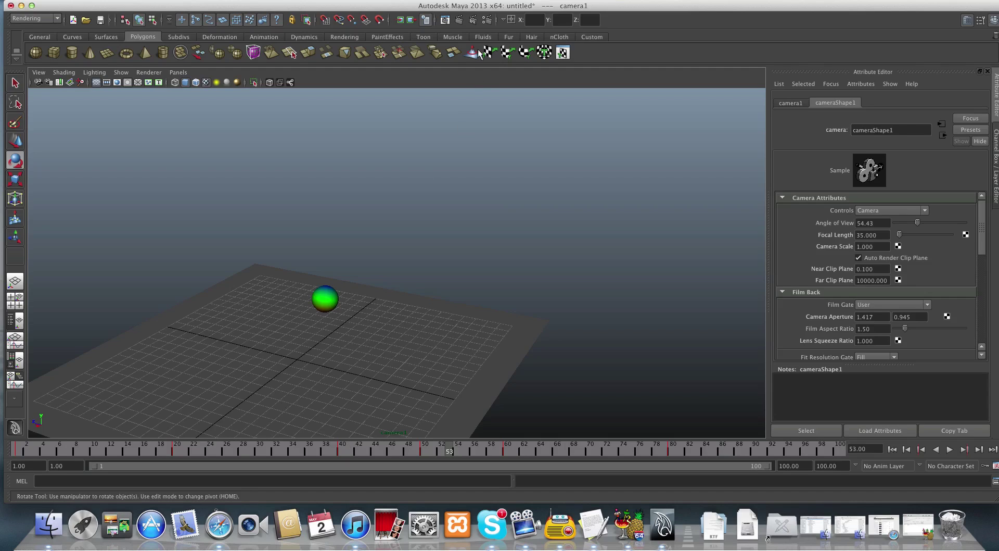
- Set the renderable camera to camera1 in the render settings and close them
left_click(488, 20)
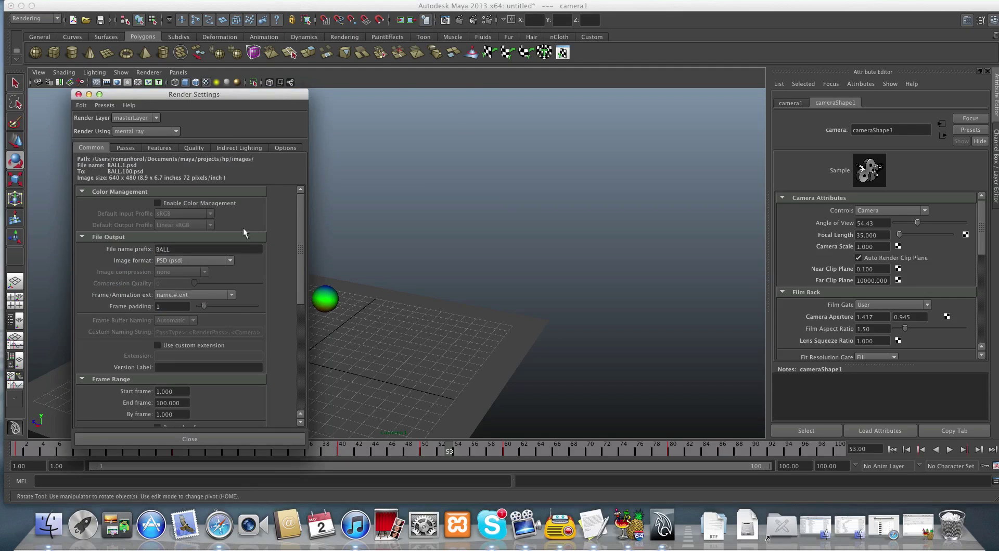
left_click_drag(224, 106, 359, 119)
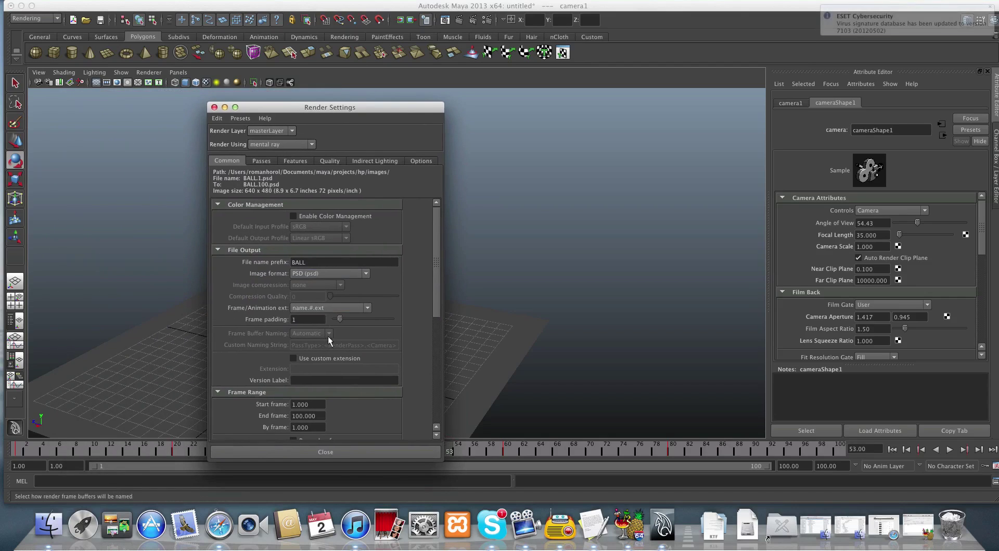
scroll(332, 355, "down", 5)
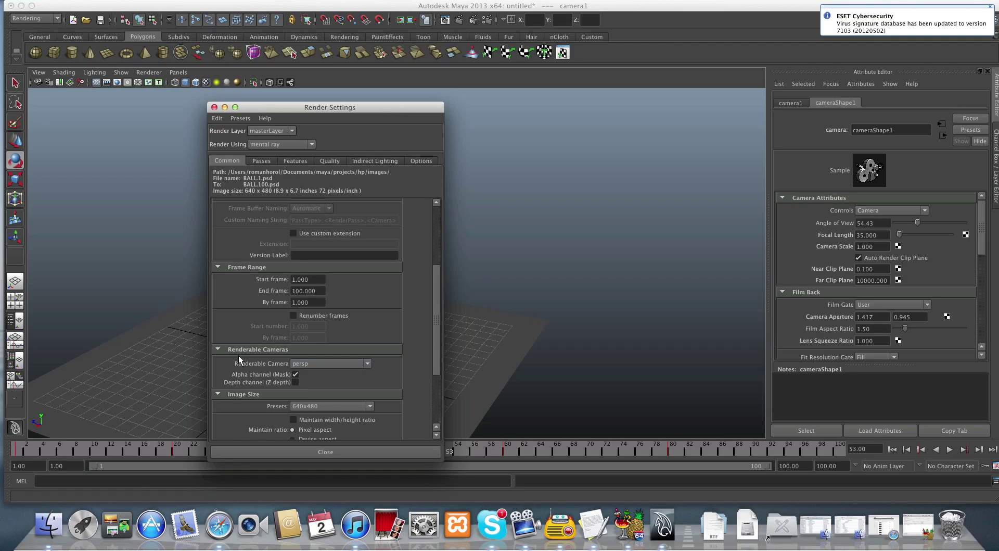
left_click(335, 363)
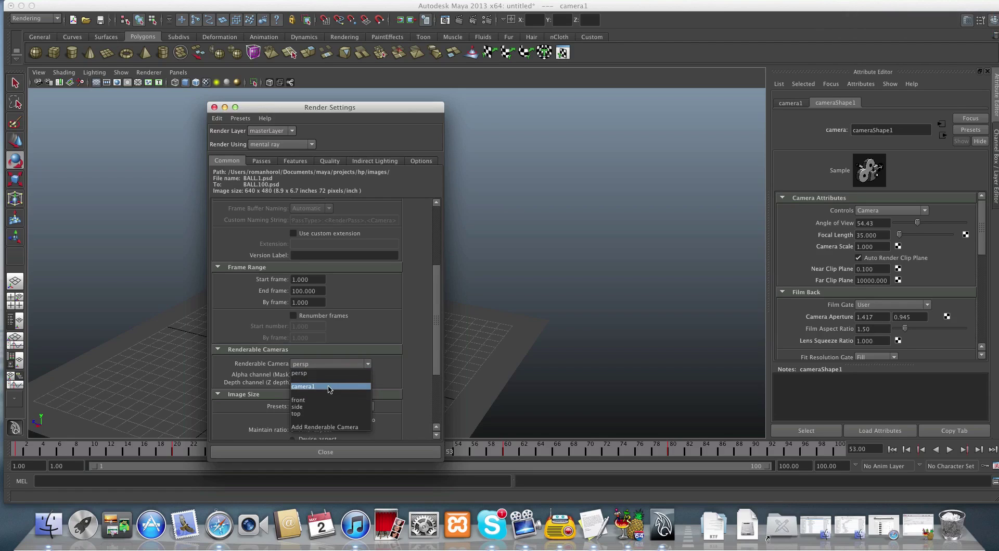
left_click(330, 387)
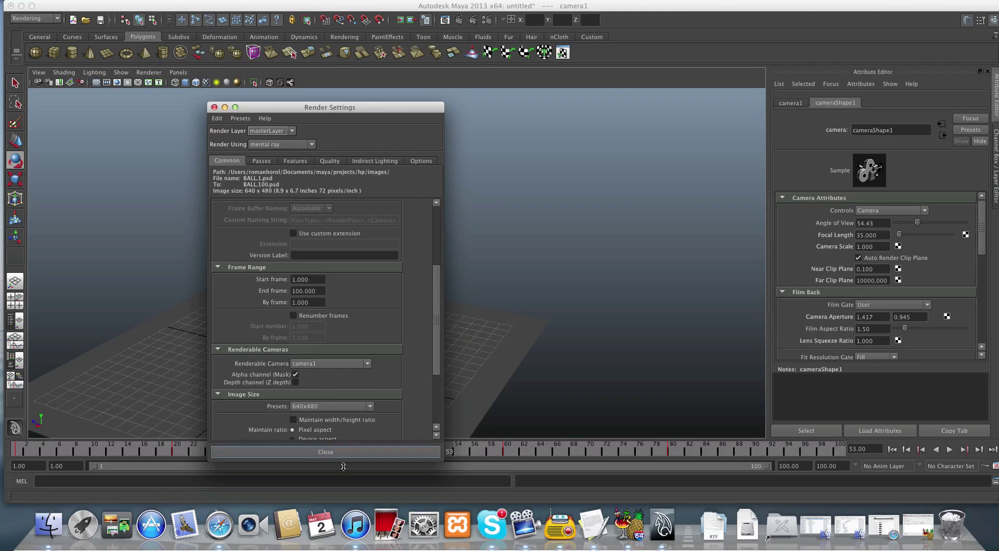
left_click(334, 452)
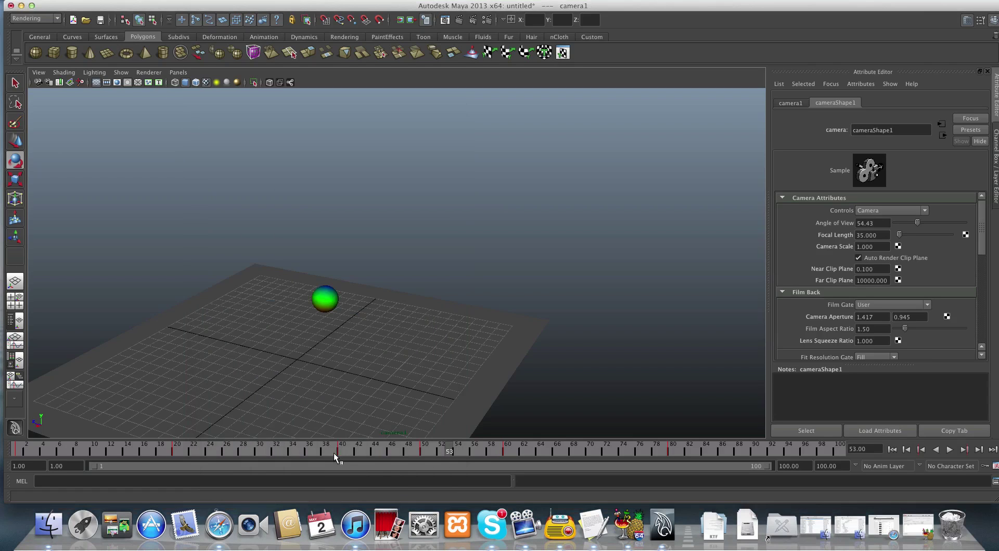
- At frame 1, select the ball and try looking through it as if it were a camera
left_click_drag(467, 452, 18, 451)
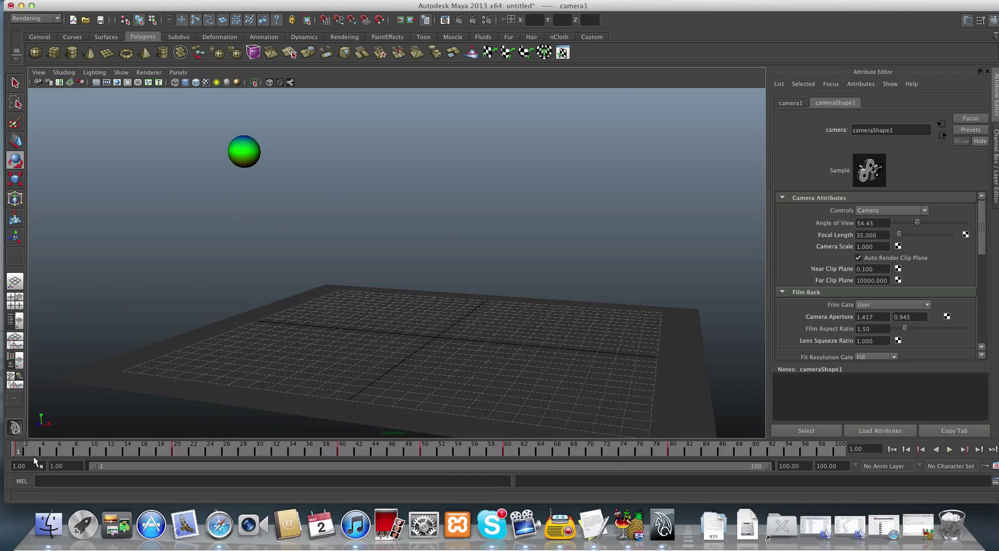
key("e")
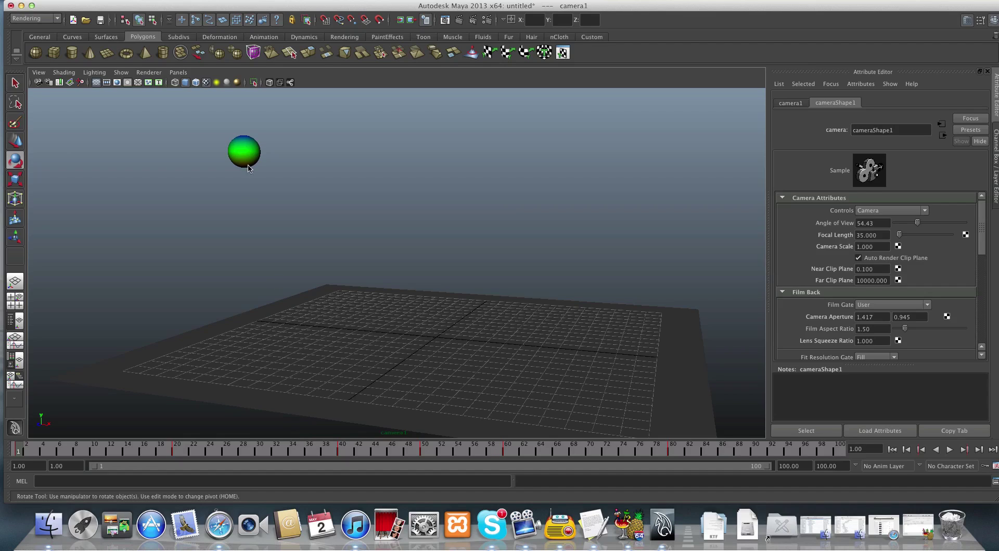
left_click(244, 148)
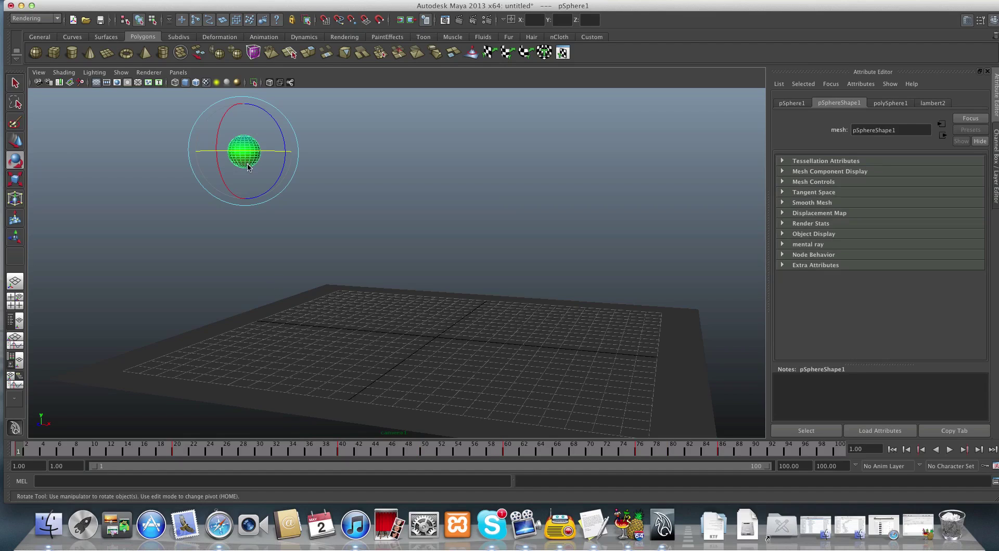
left_click(181, 74)
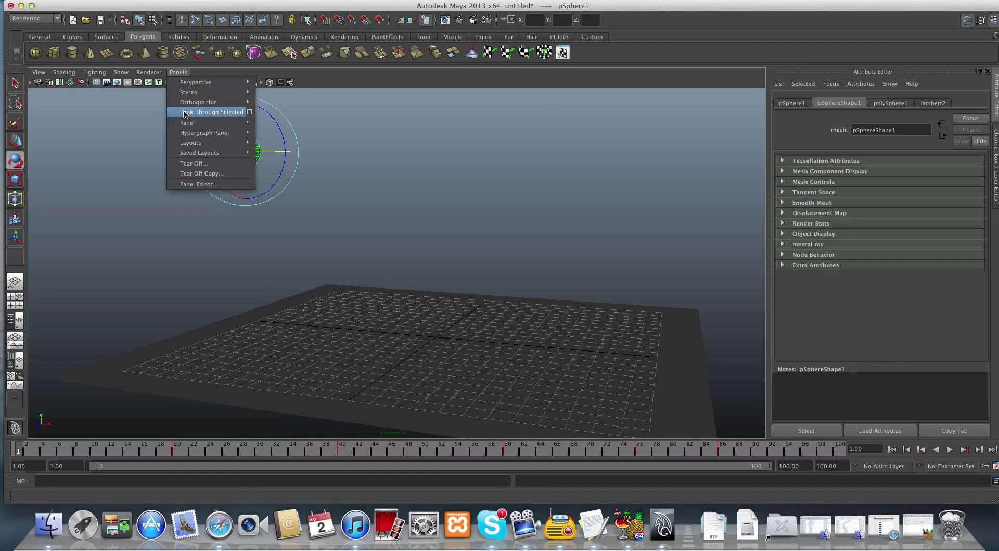
left_click(186, 114)
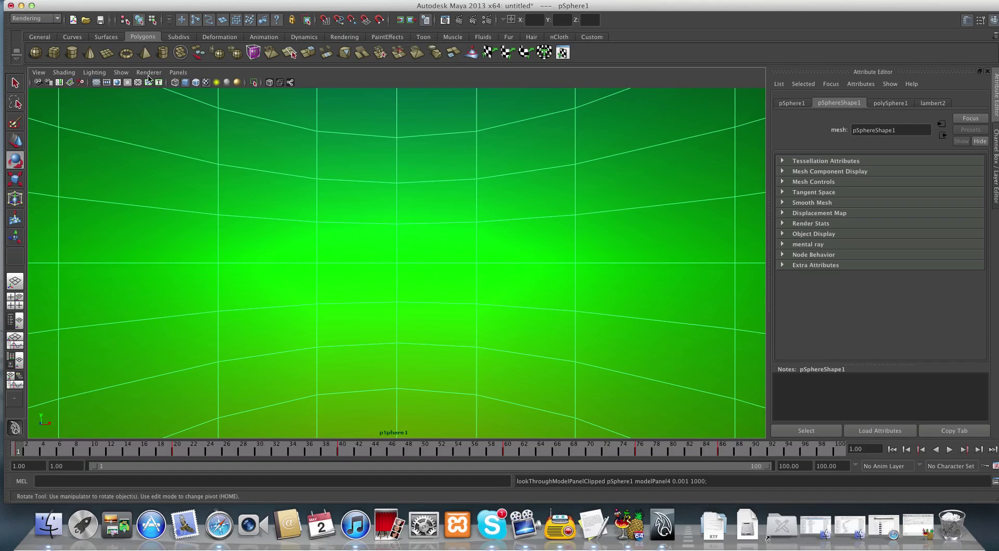
- Return the view to camera1 and switch the workspace to the Persp/Outliner layout
left_click(179, 71)
mouse_move(194, 82)
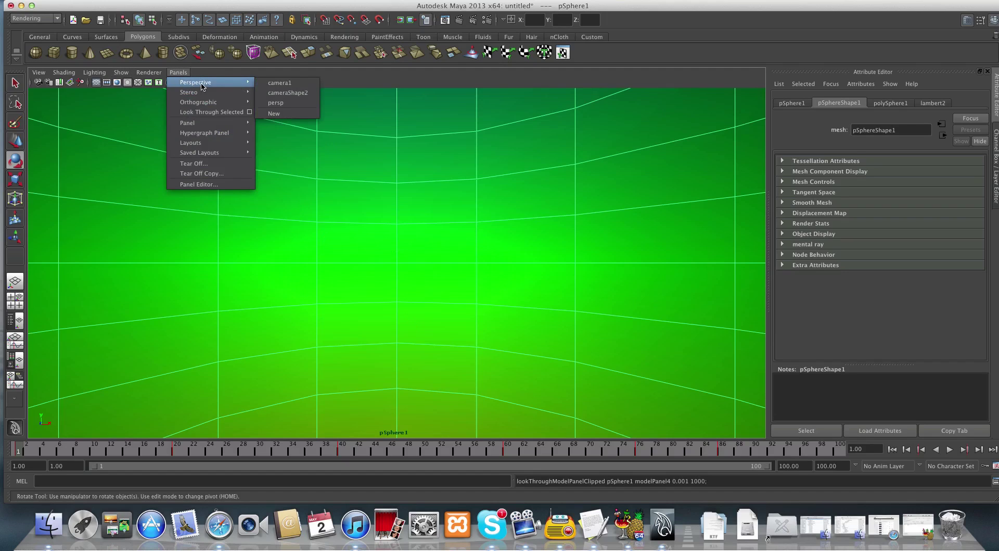
left_click(281, 83)
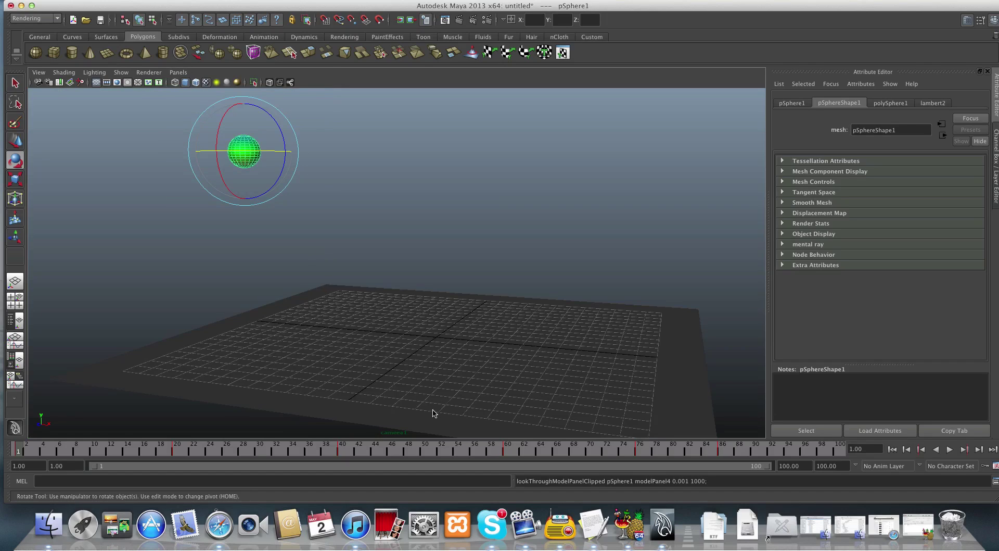
left_click(14, 321)
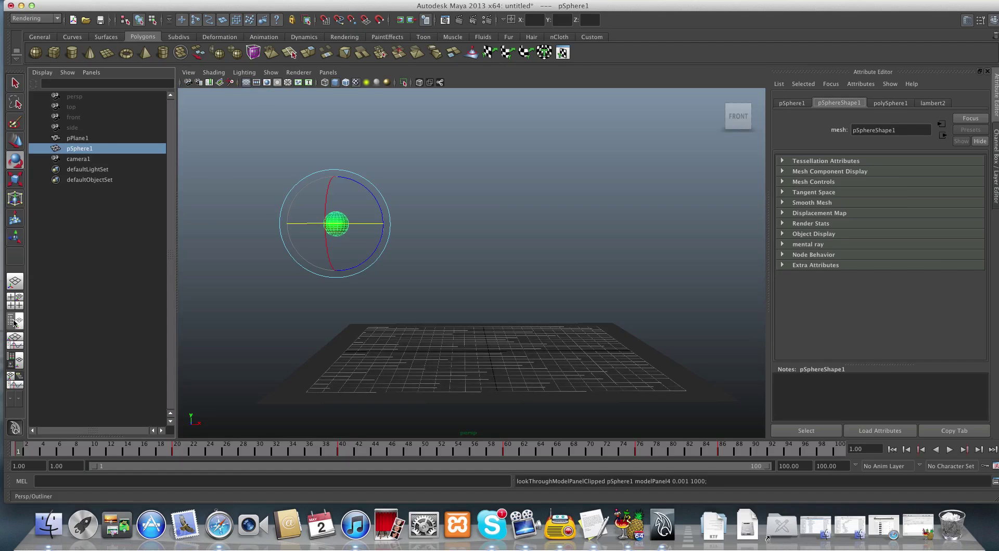
- Select camera1, the ground plane and the ball in turn, alternating between ball and camera1, to compare their keyframes on the timeline
left_click(84, 161)
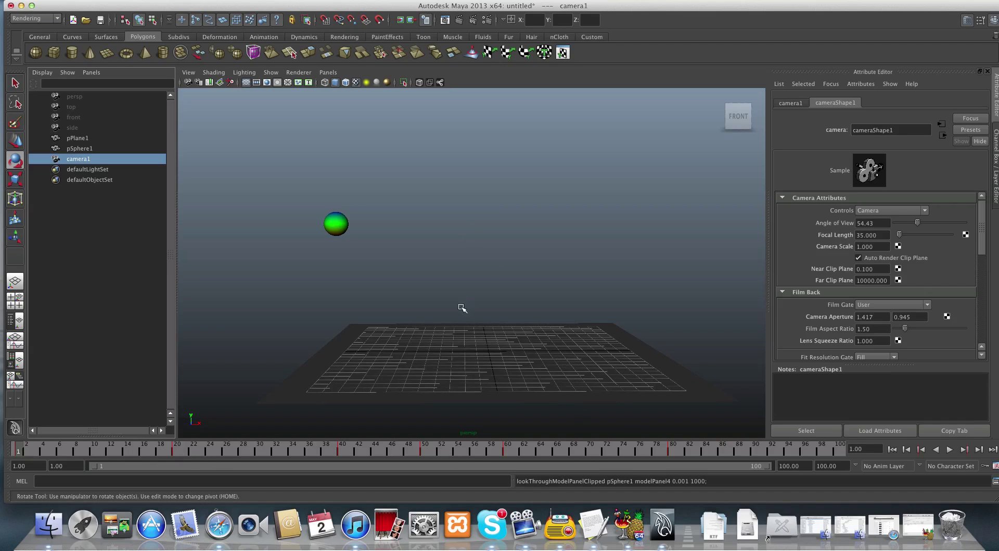
left_click(458, 330)
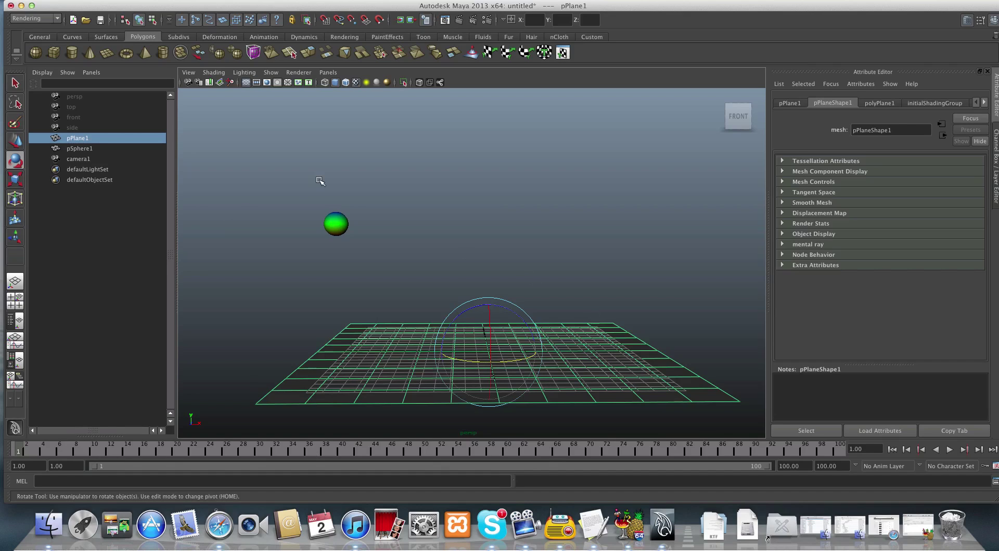
left_click(334, 224)
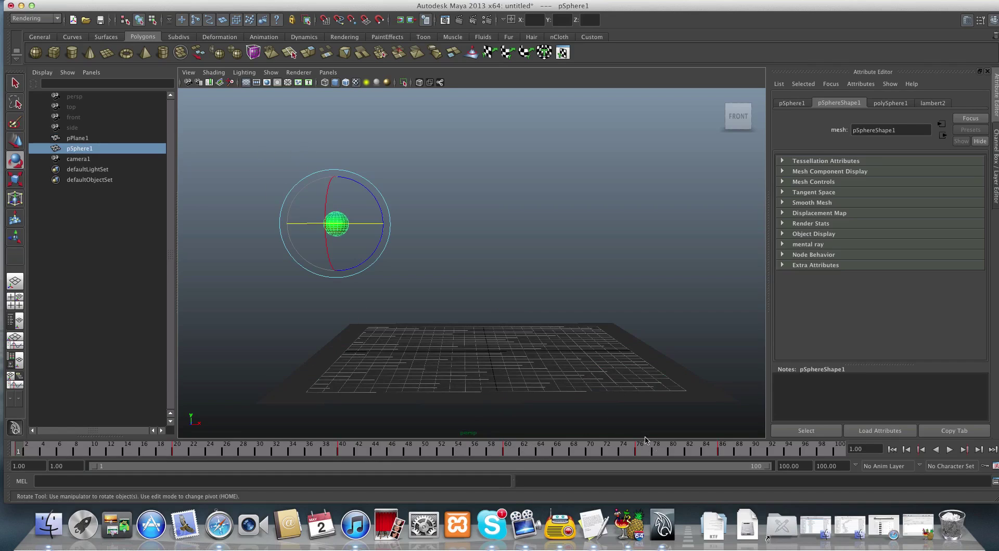
left_click(77, 158)
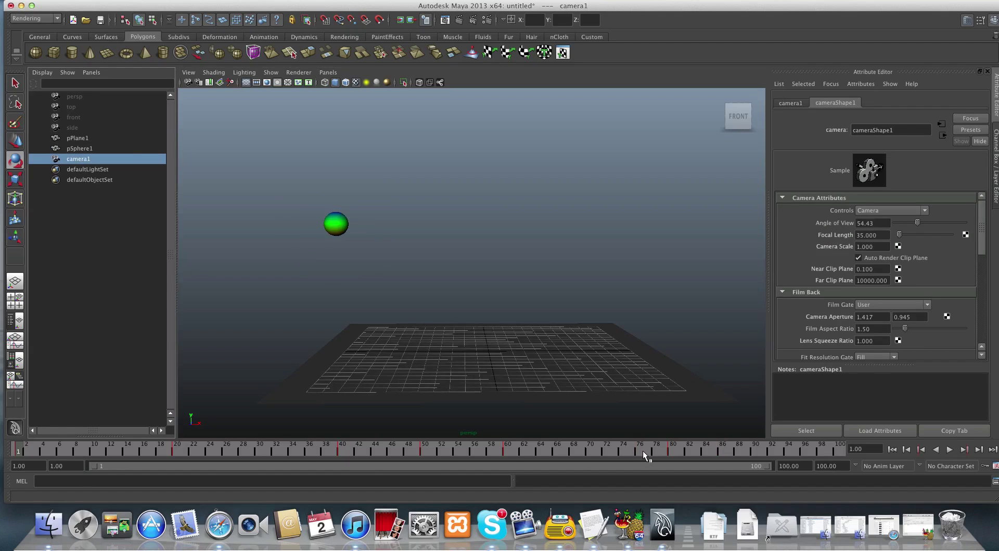
left_click(75, 150)
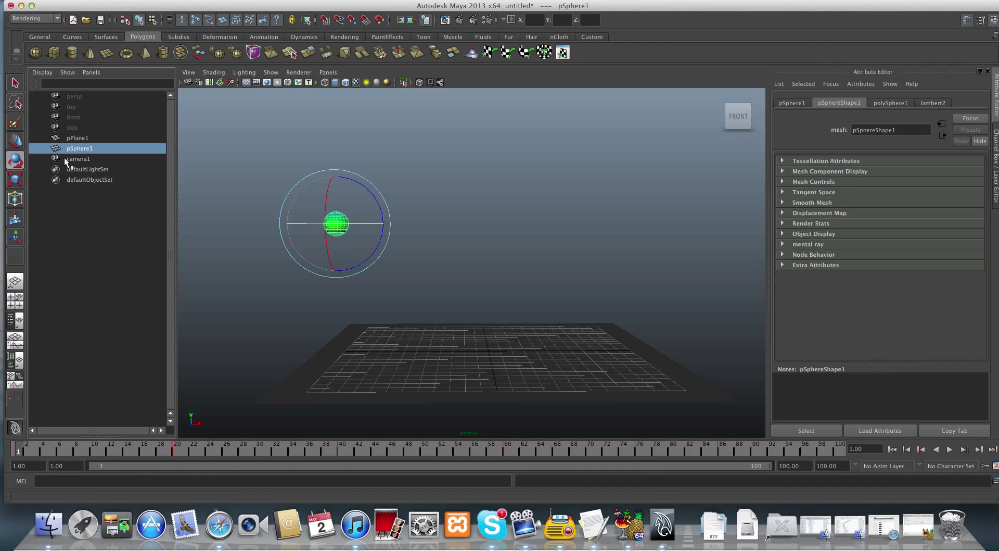
left_click(65, 159)
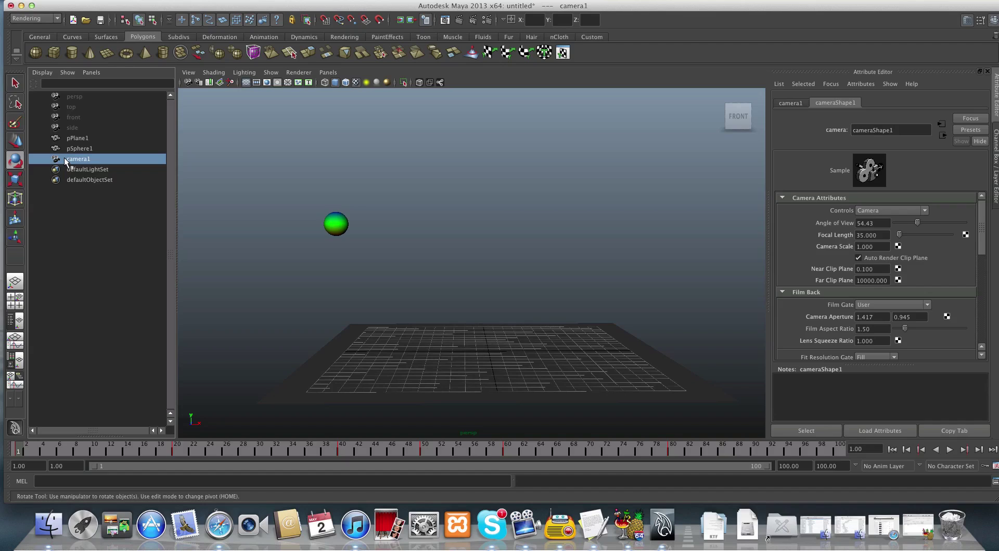
left_click(75, 149)
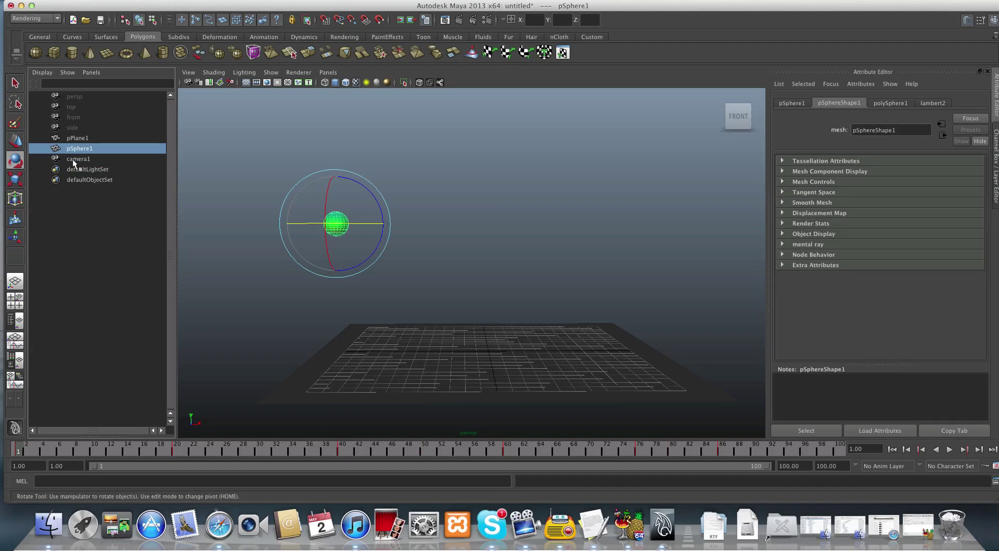
left_click(74, 161)
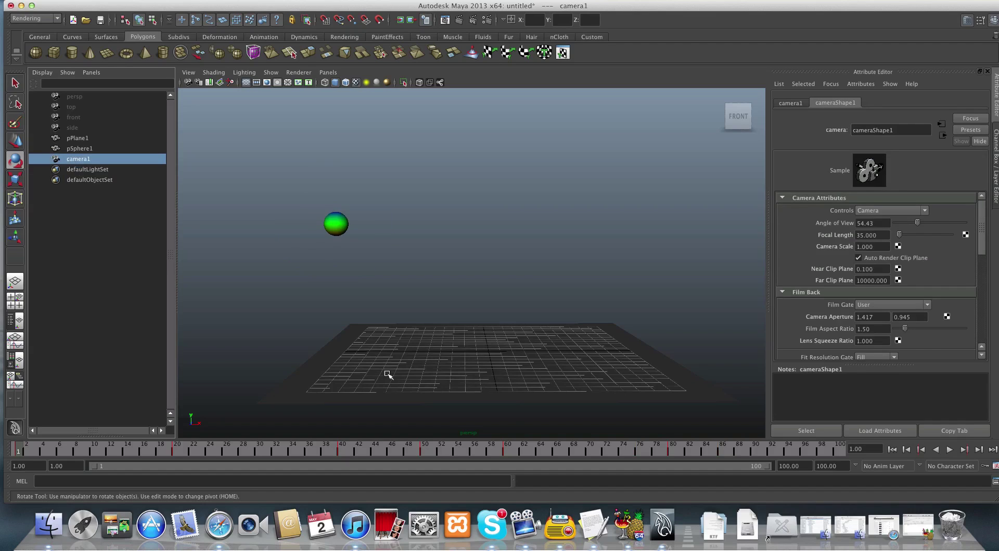